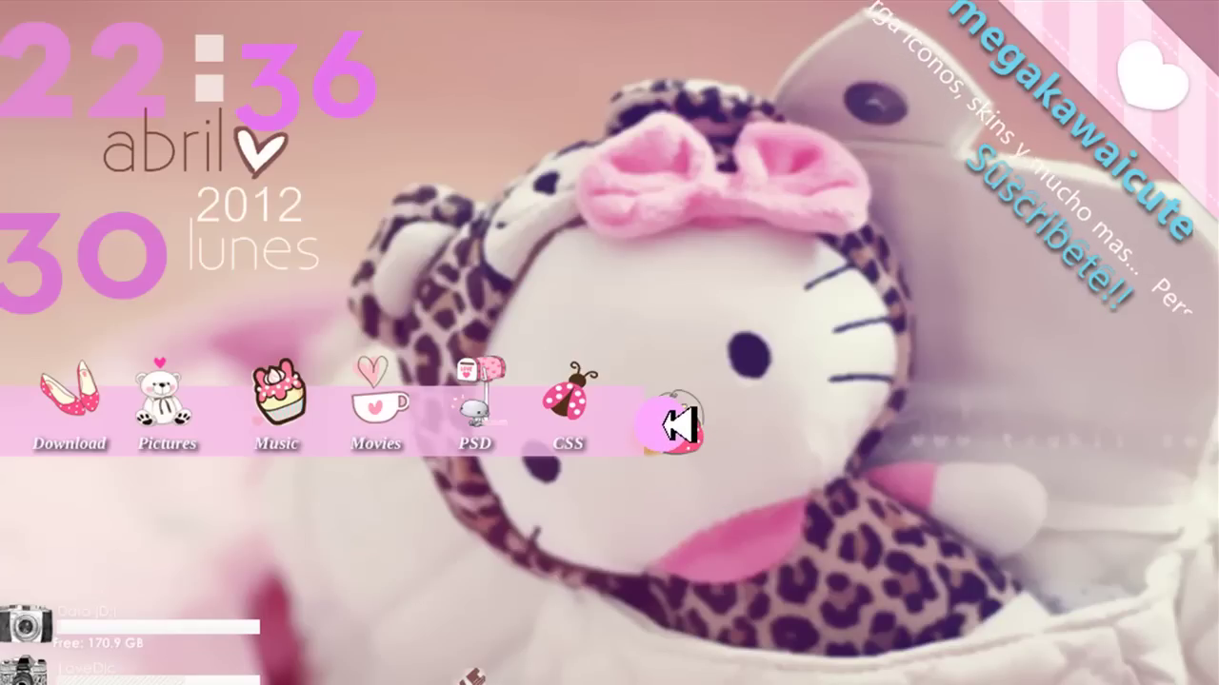
Go to the Descargas folder in the file explorer and open its cursor efects folder
left_click(678, 426)
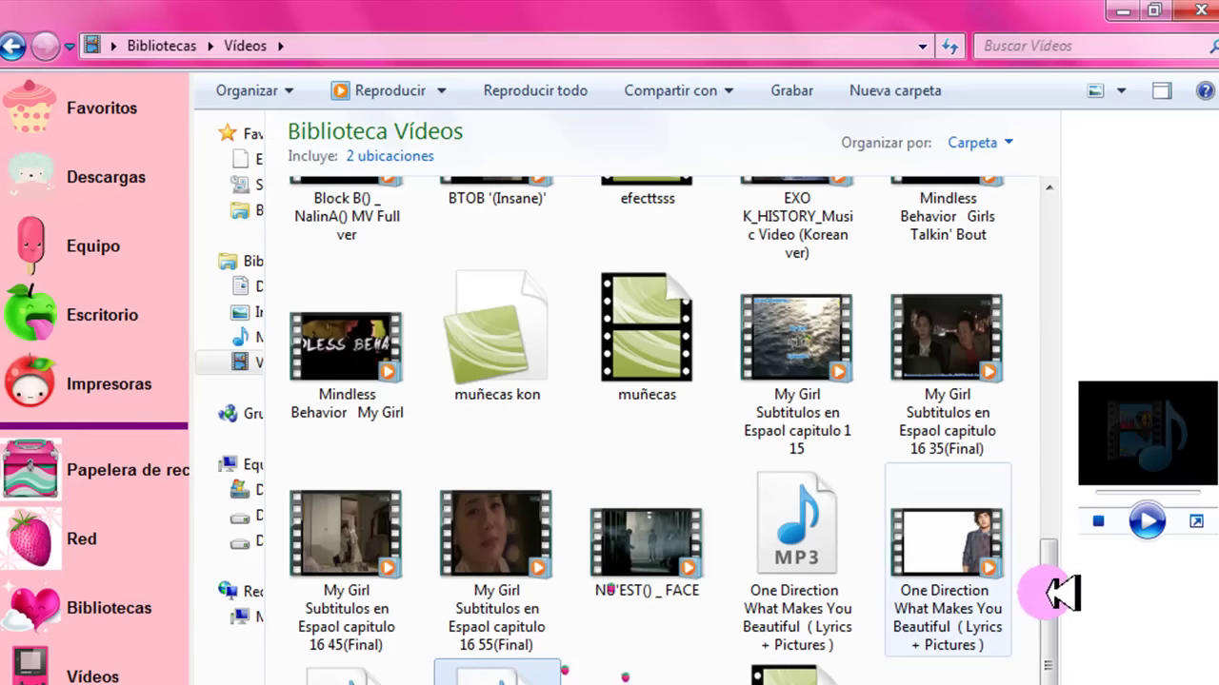
left_click_drag(1052, 636, 1052, 276)
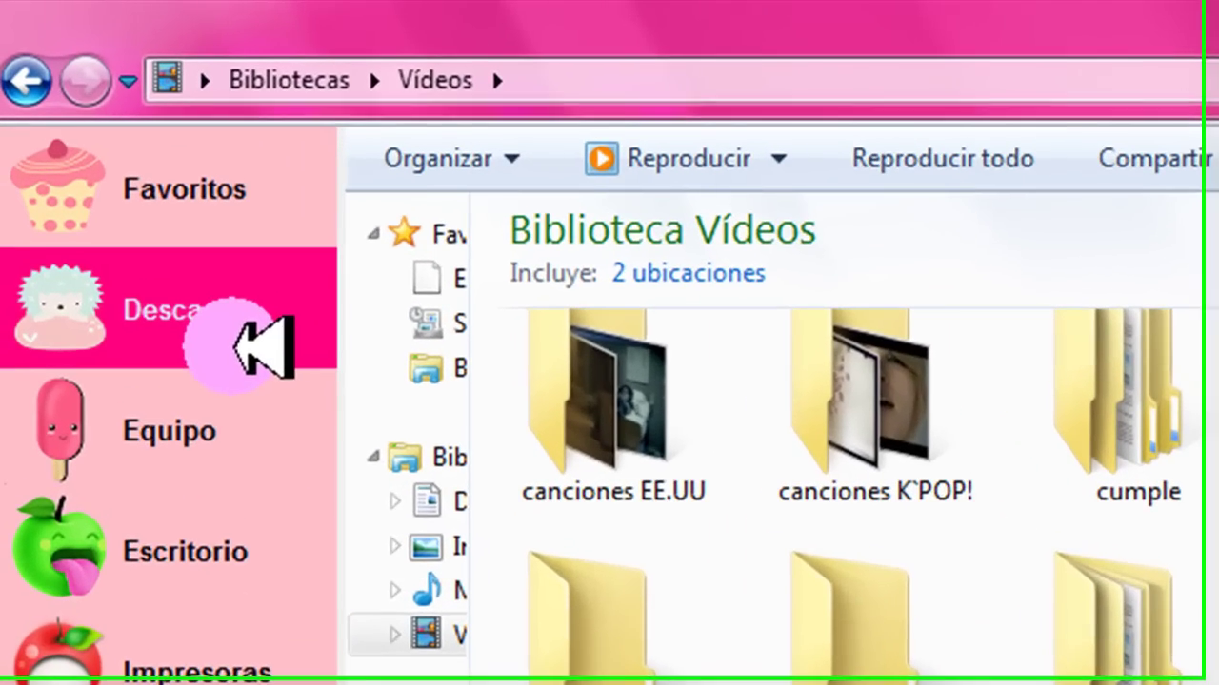
left_click(169, 213)
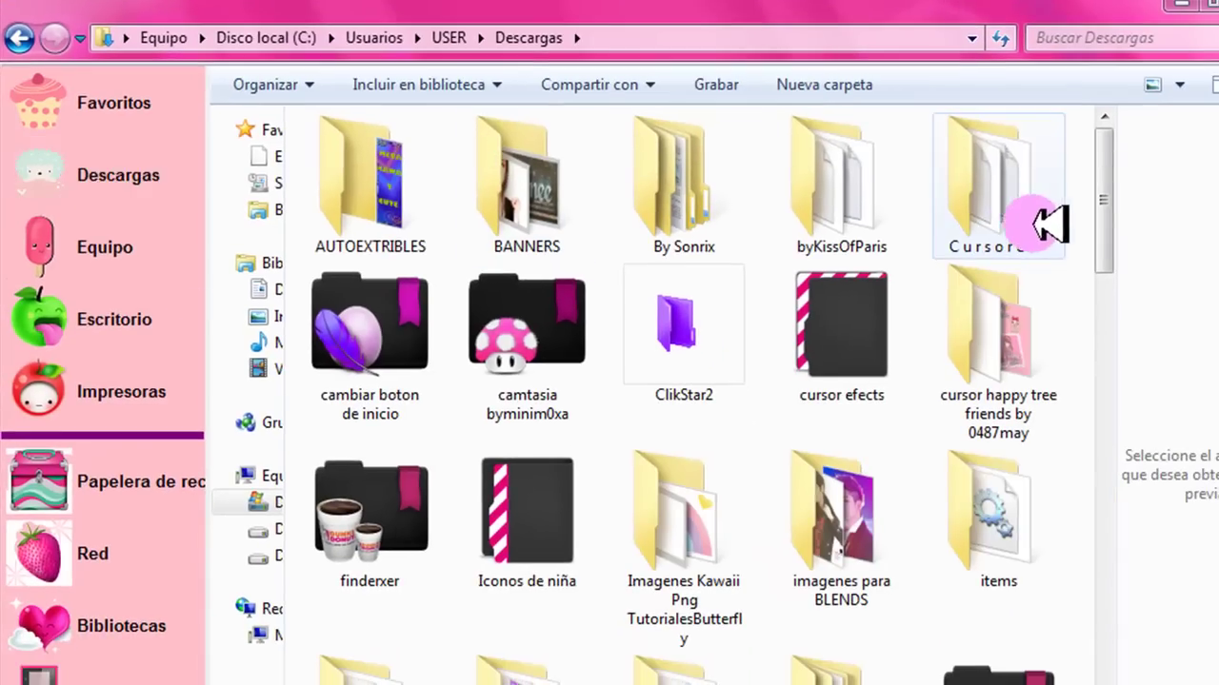
left_click_drag(1107, 238, 1142, 229)
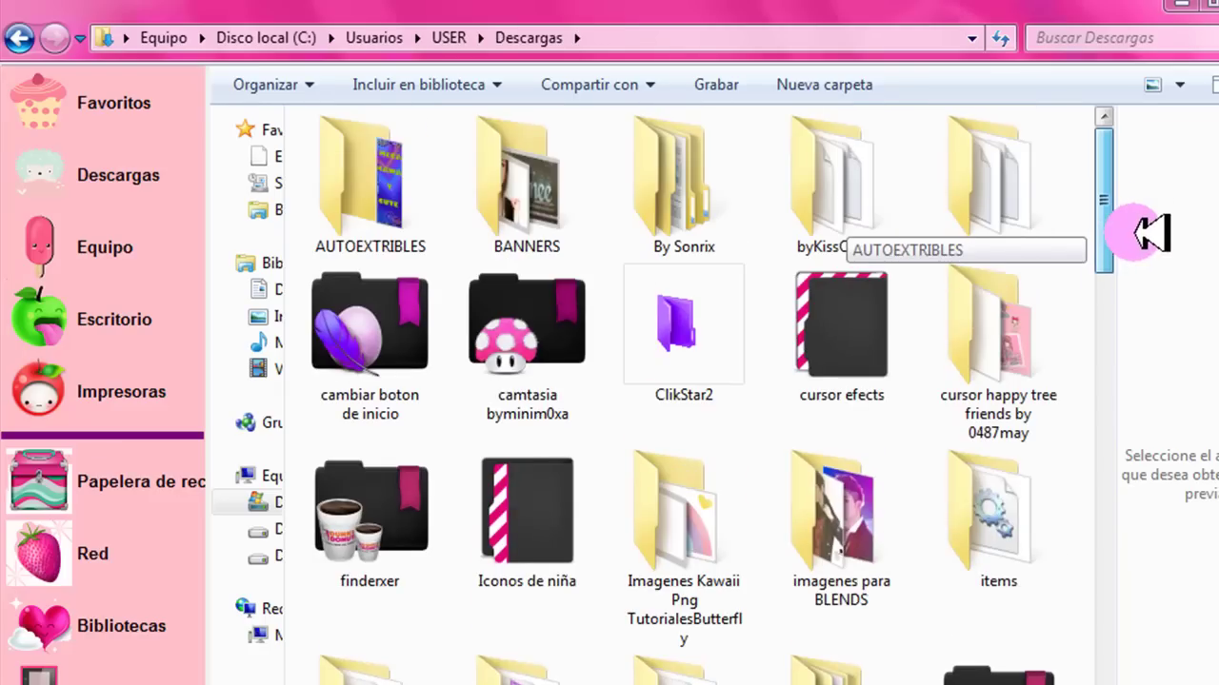
double_click(840, 360)
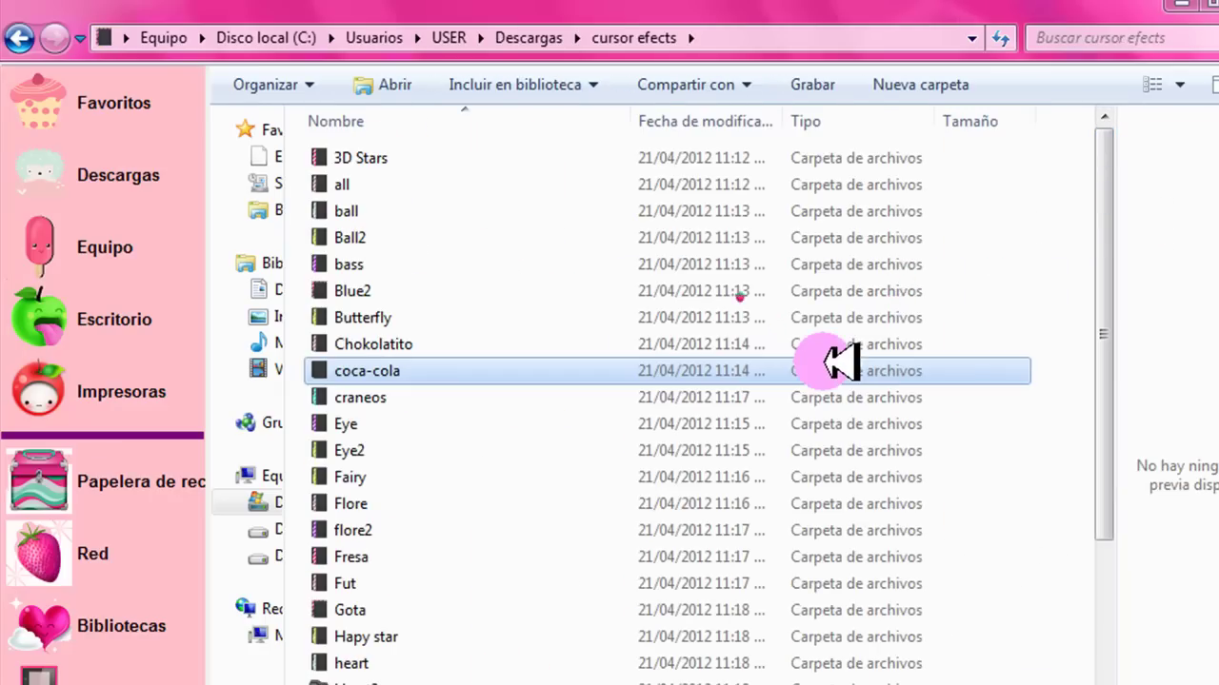
Look through the effect folders inside cursor efects and return to Descargas
left_click(781, 370)
scroll(433, 429, "down", 3)
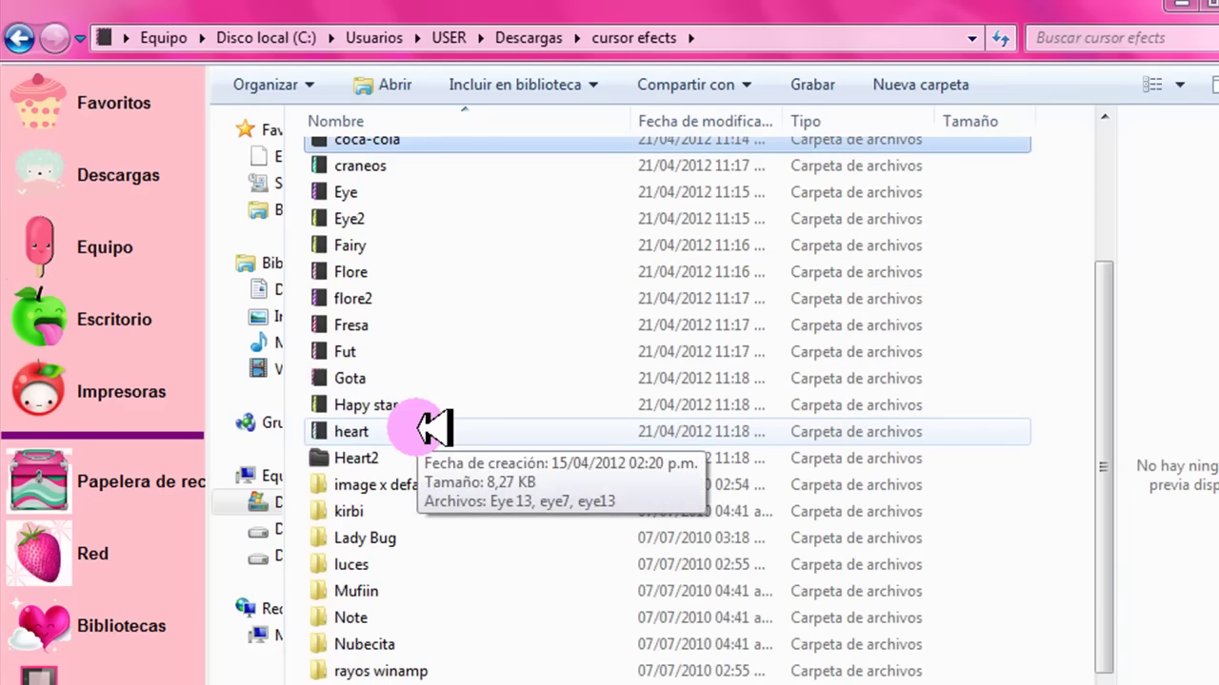
scroll(423, 421, "down", 3)
left_click(28, 36)
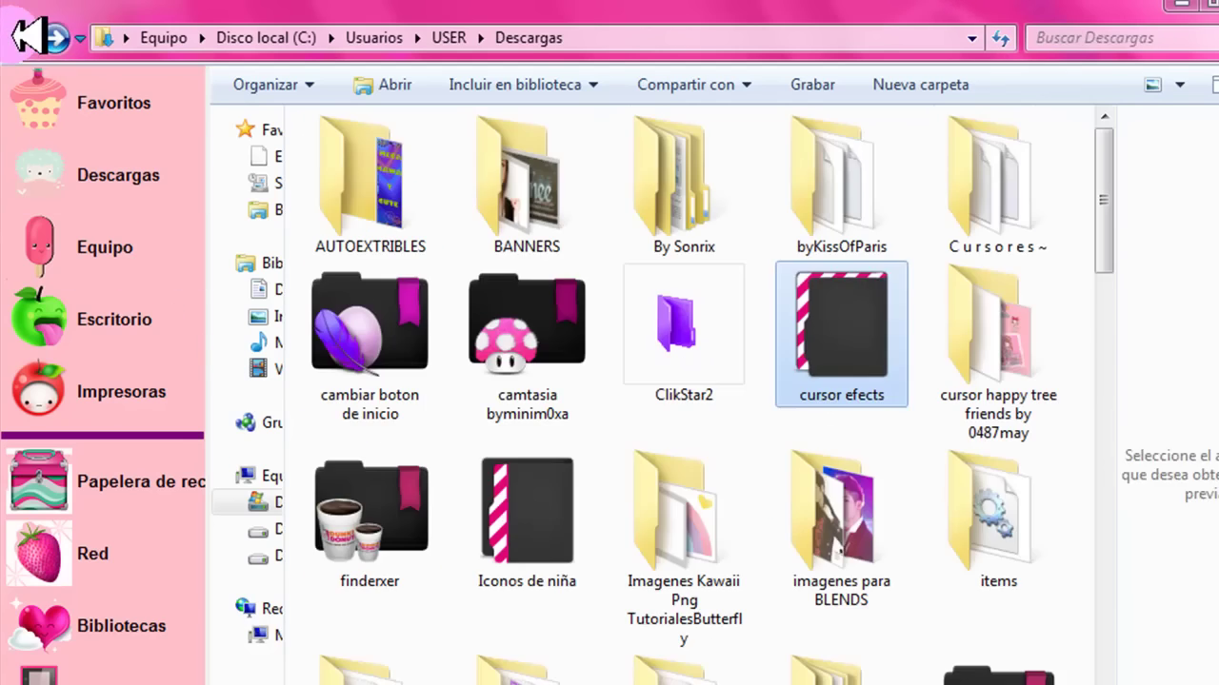
View the extraction options for the Xwitget~ archive in Descargas, leaving it unextracted
scroll(809, 502, "down", 5)
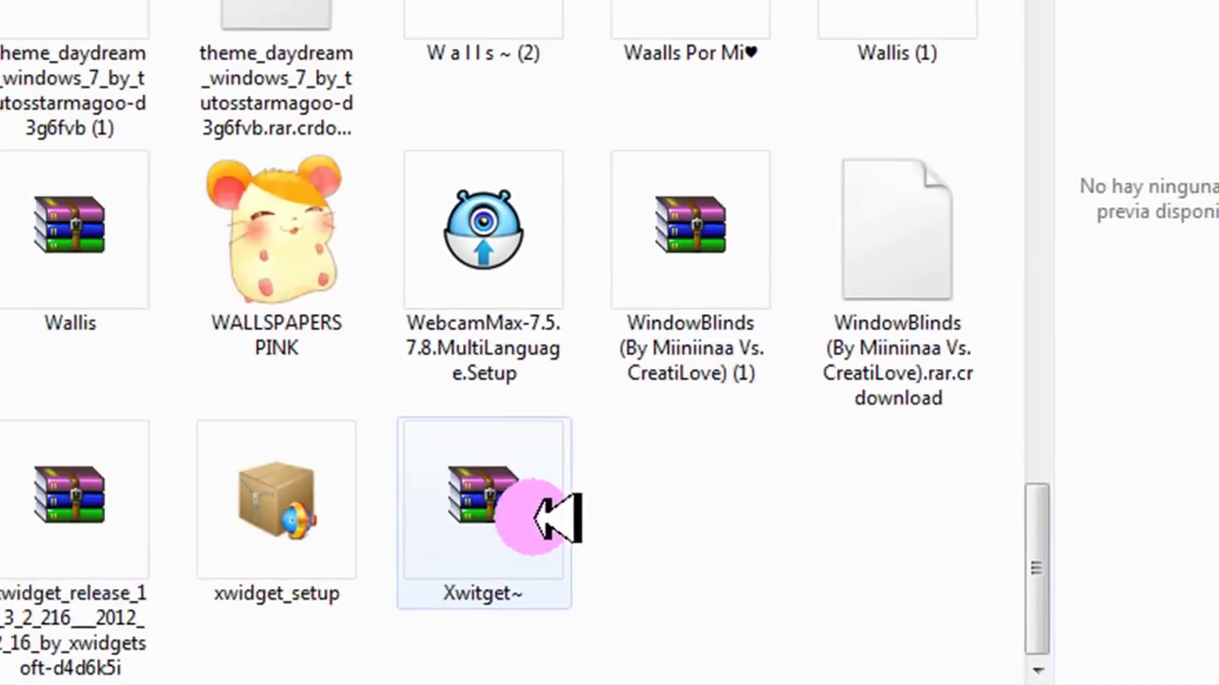
right_click(404, 438)
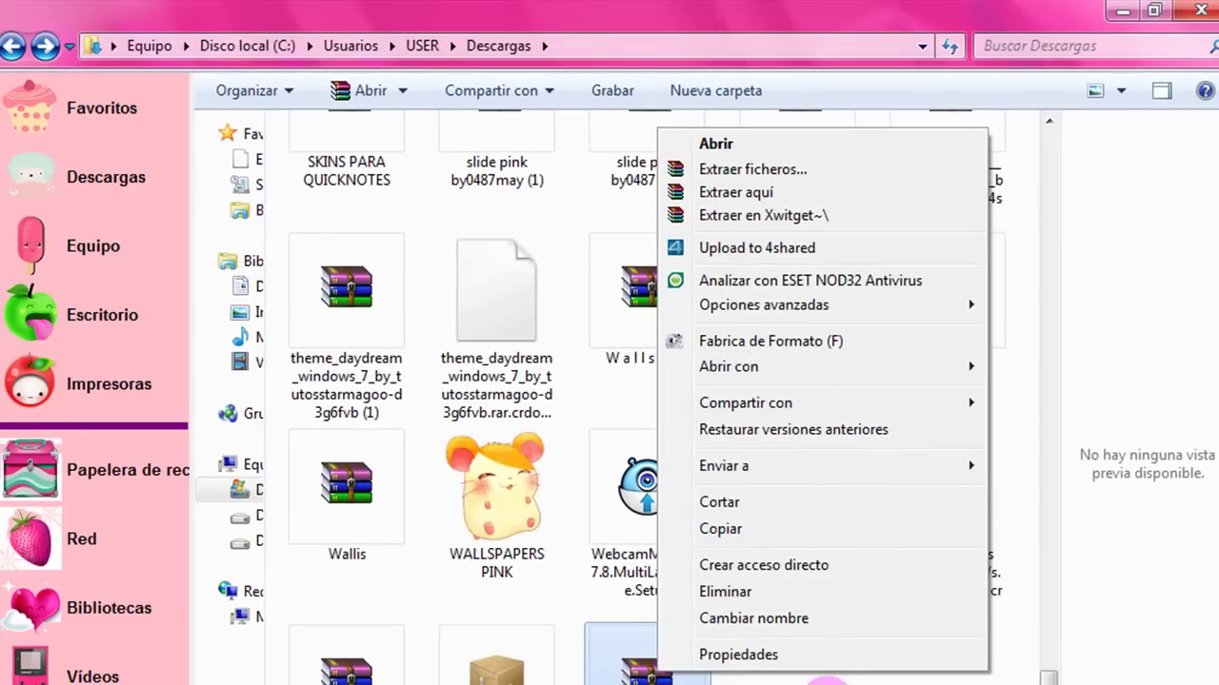
left_click(828, 678)
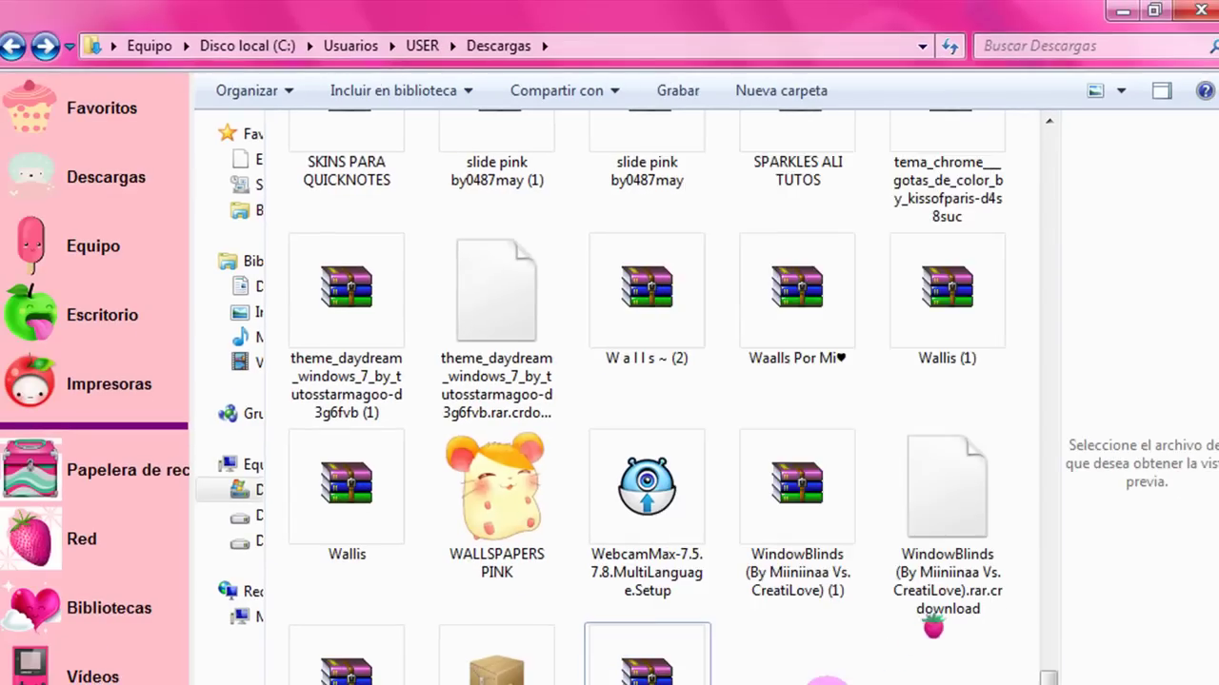
scroll(828, 678, "up", 5)
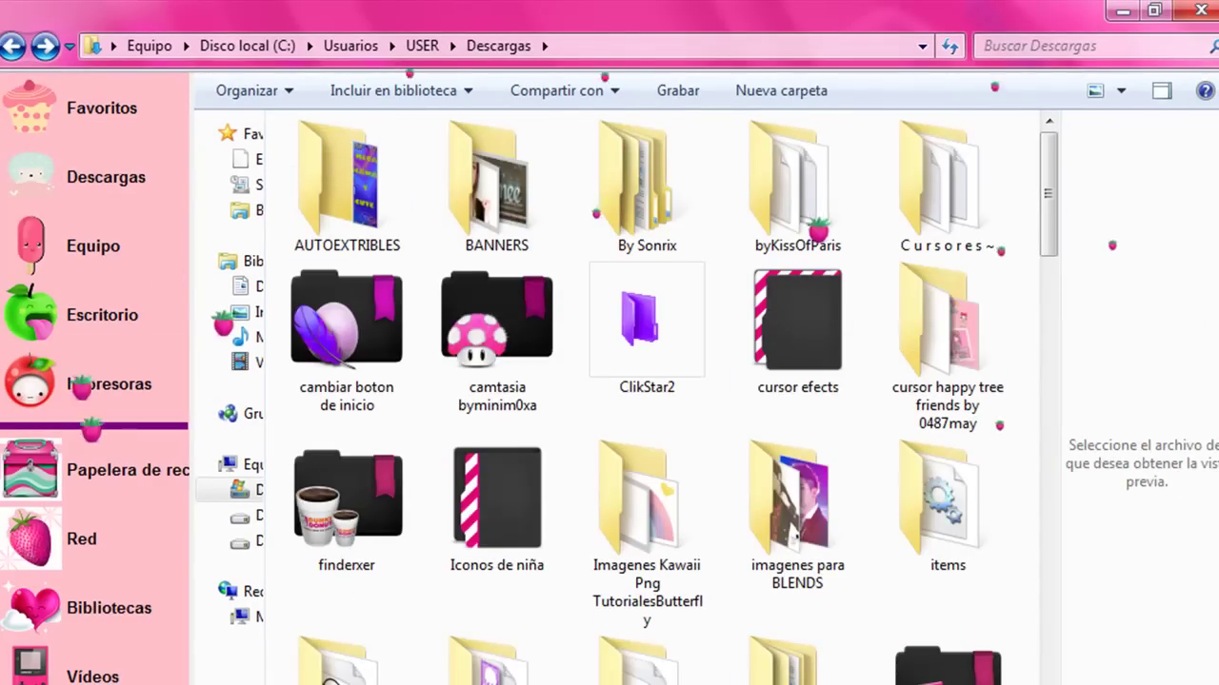
Return to the cursor efects folder and display its contents as large icons
left_click(54, 44)
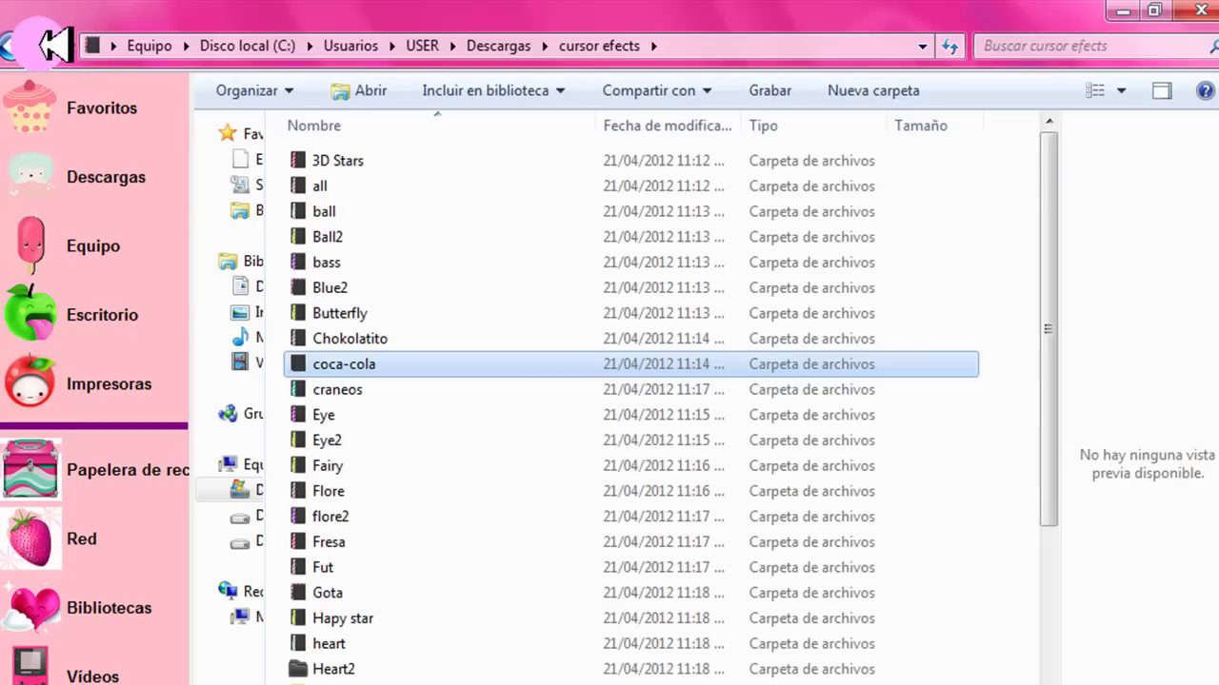
left_click(1122, 91)
left_click(1143, 76)
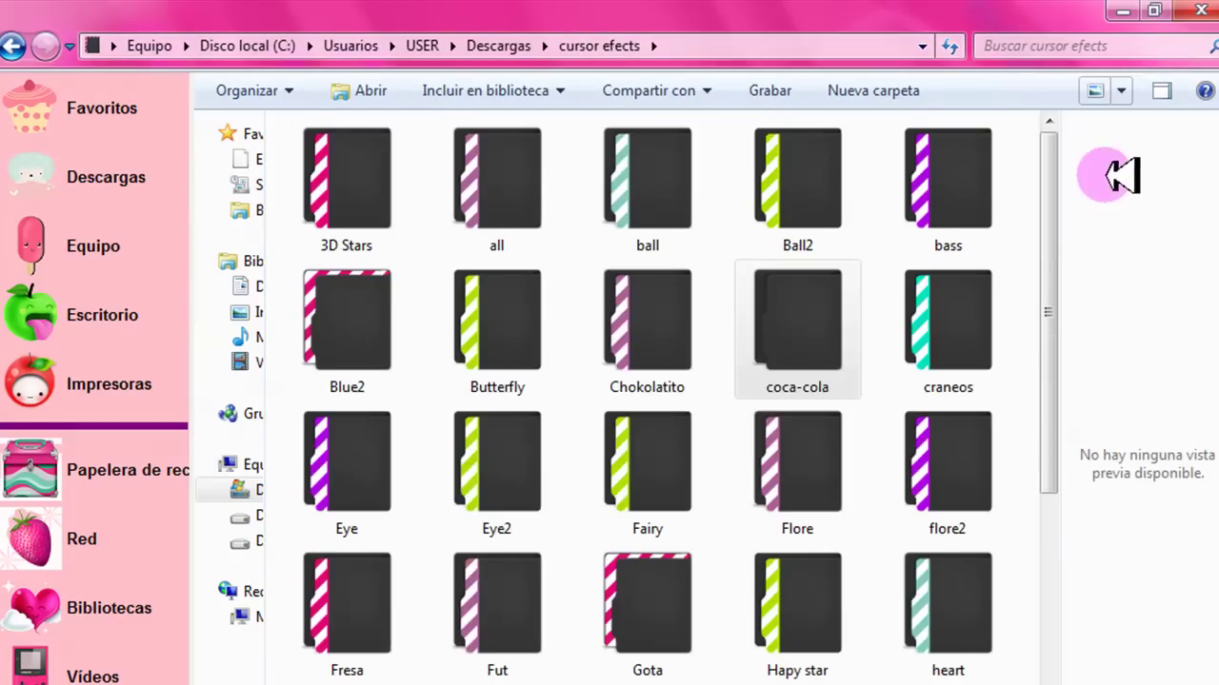
left_click_drag(1066, 238, 1068, 379)
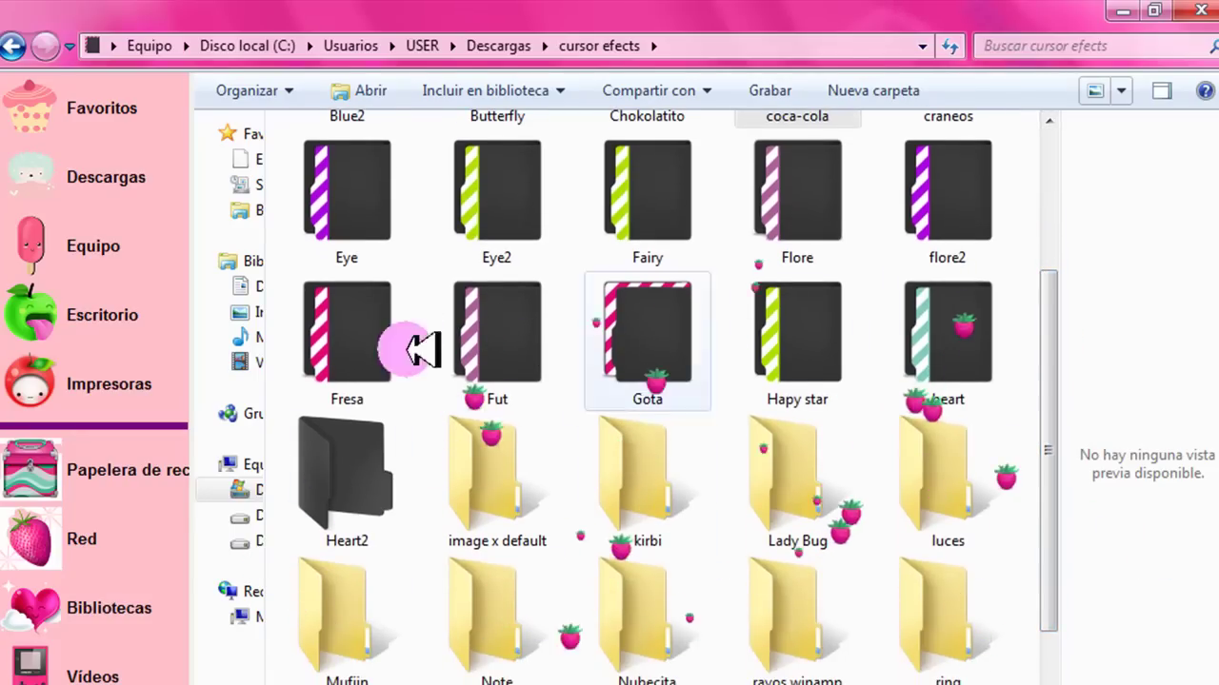
left_click_drag(1052, 473, 1057, 266)
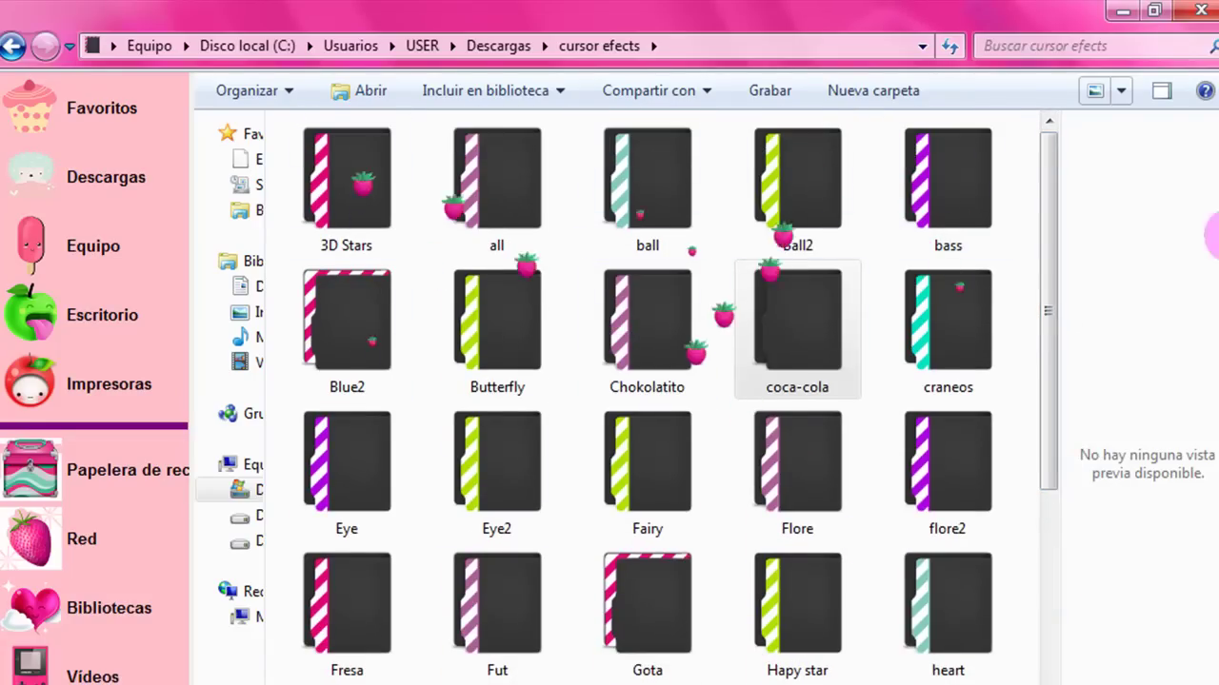
Try medium icons in the cursor efects folder and switch back to large icons
left_click(1133, 95)
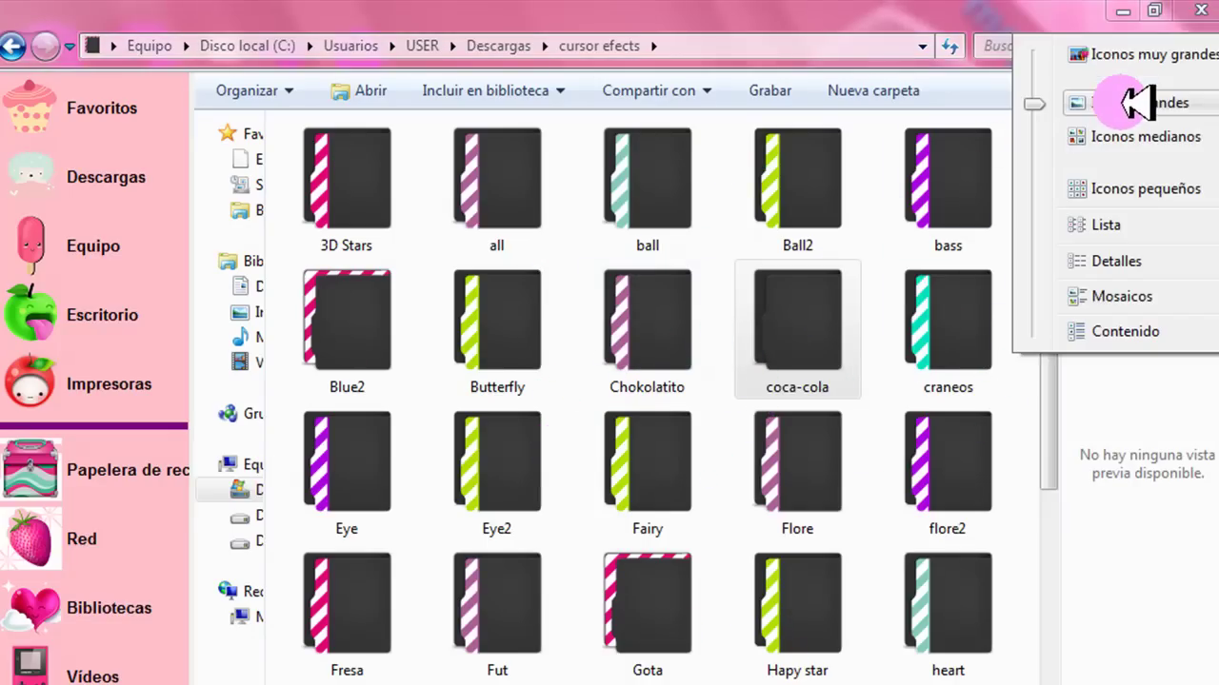
left_click(1123, 134)
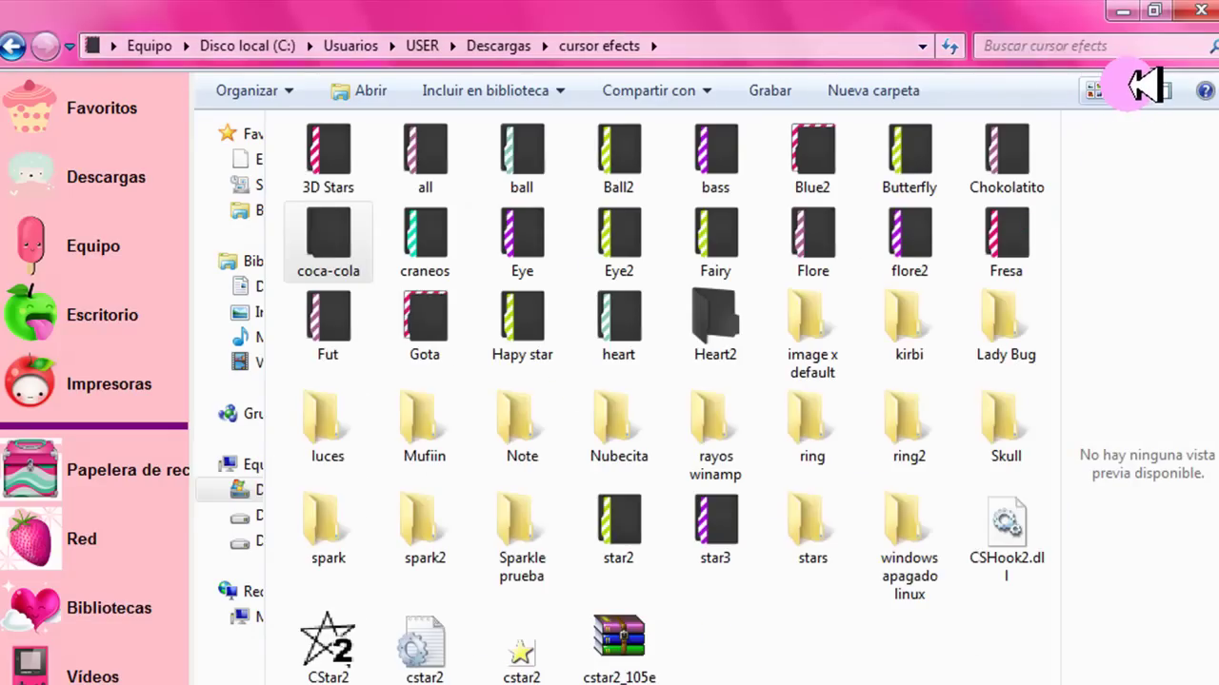
left_click(1147, 87)
left_click(1138, 69)
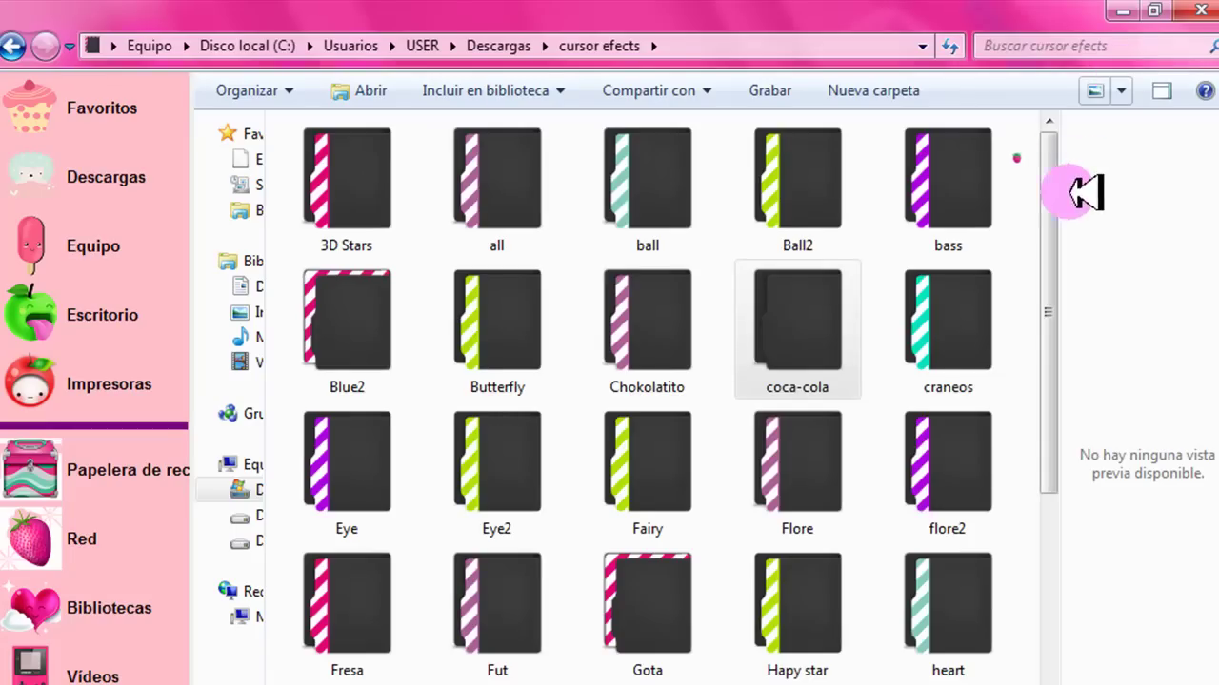
Open the Lady Bug effect folder to view its image and go back to cursor efects
left_click_drag(1056, 219, 1059, 503)
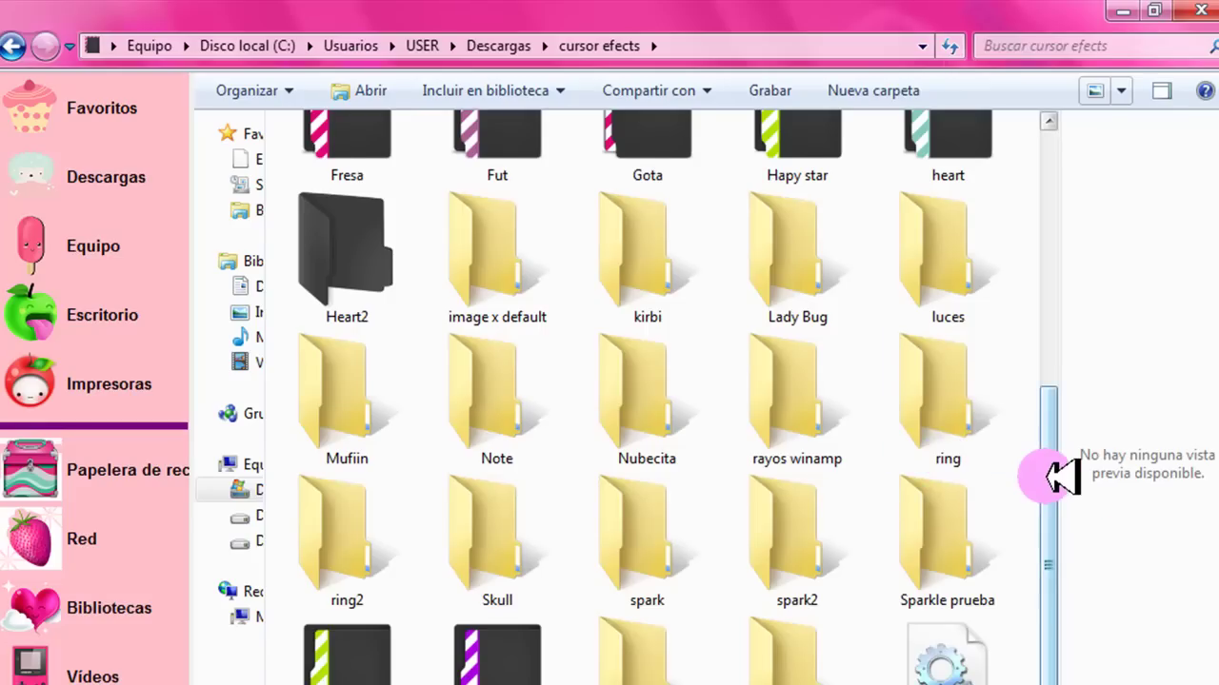
scroll(1045, 445, "up", 1)
double_click(761, 376)
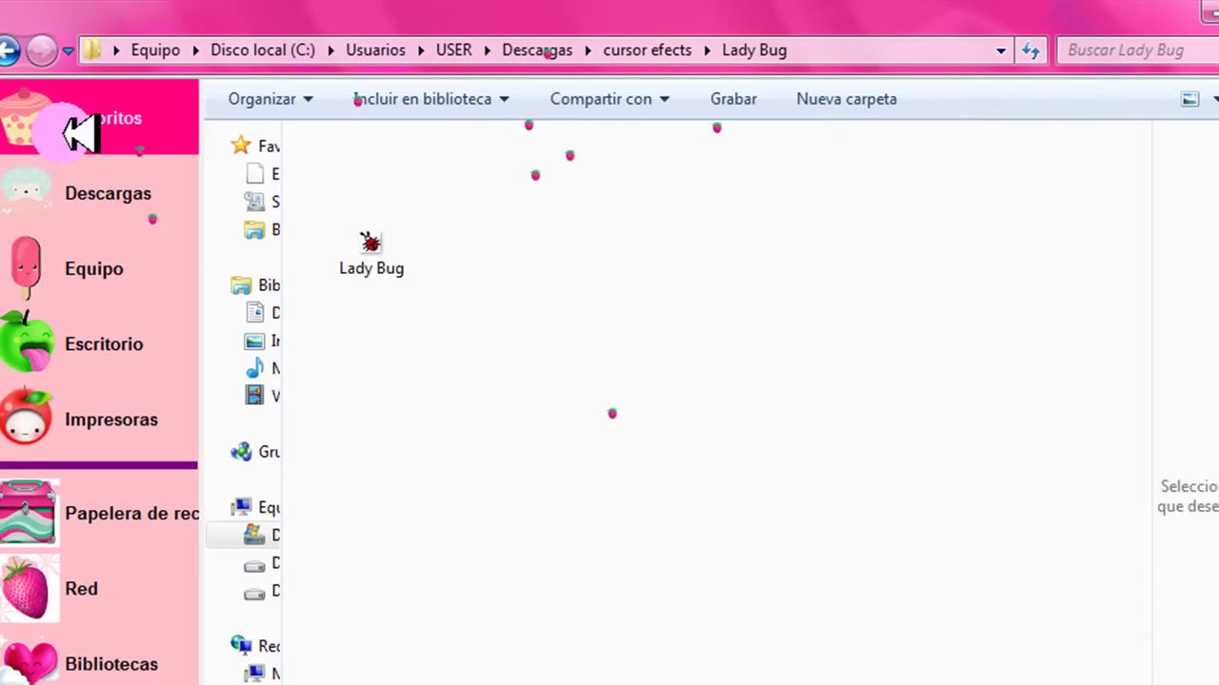
left_click(10, 50)
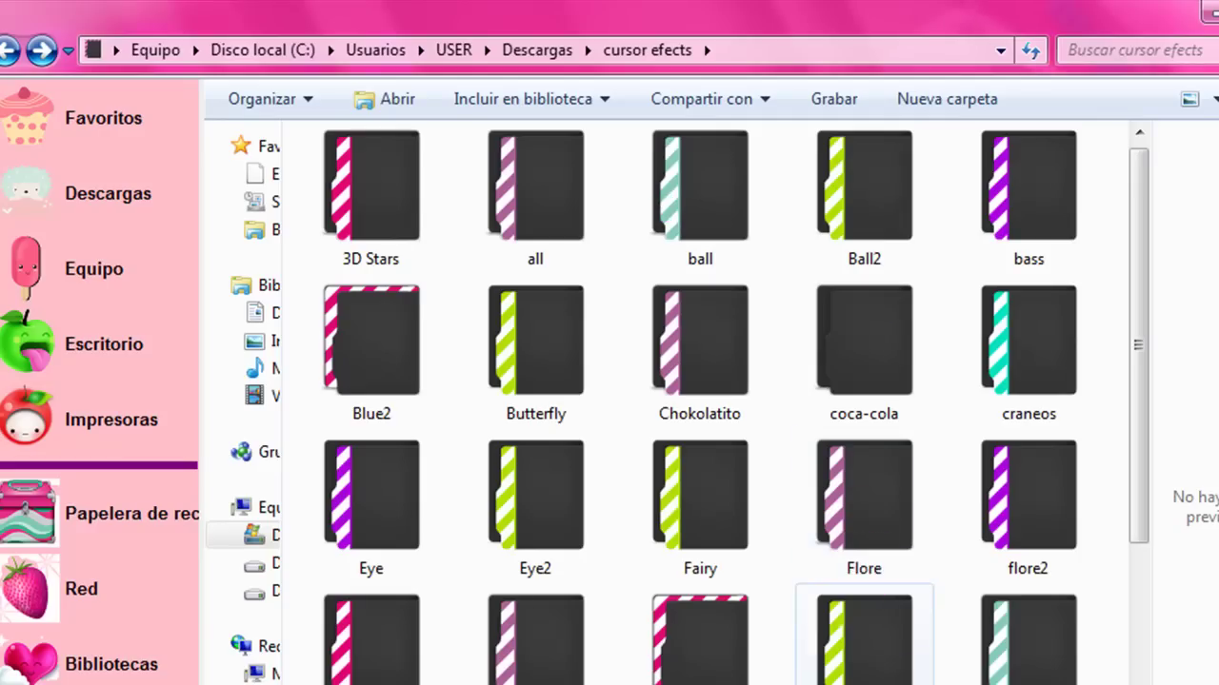
Reopen the Lady Bug folder, display it with medium icons and return to cursor efects
double_click(863, 643)
left_click(1203, 98)
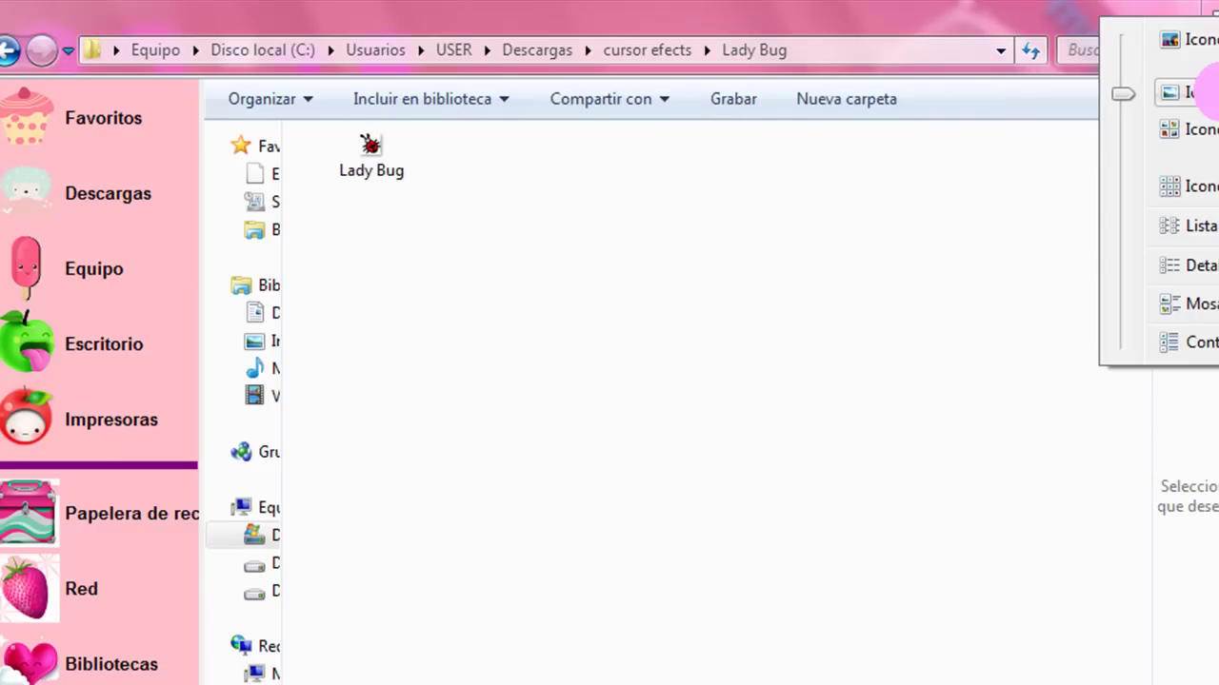
left_click(1190, 129)
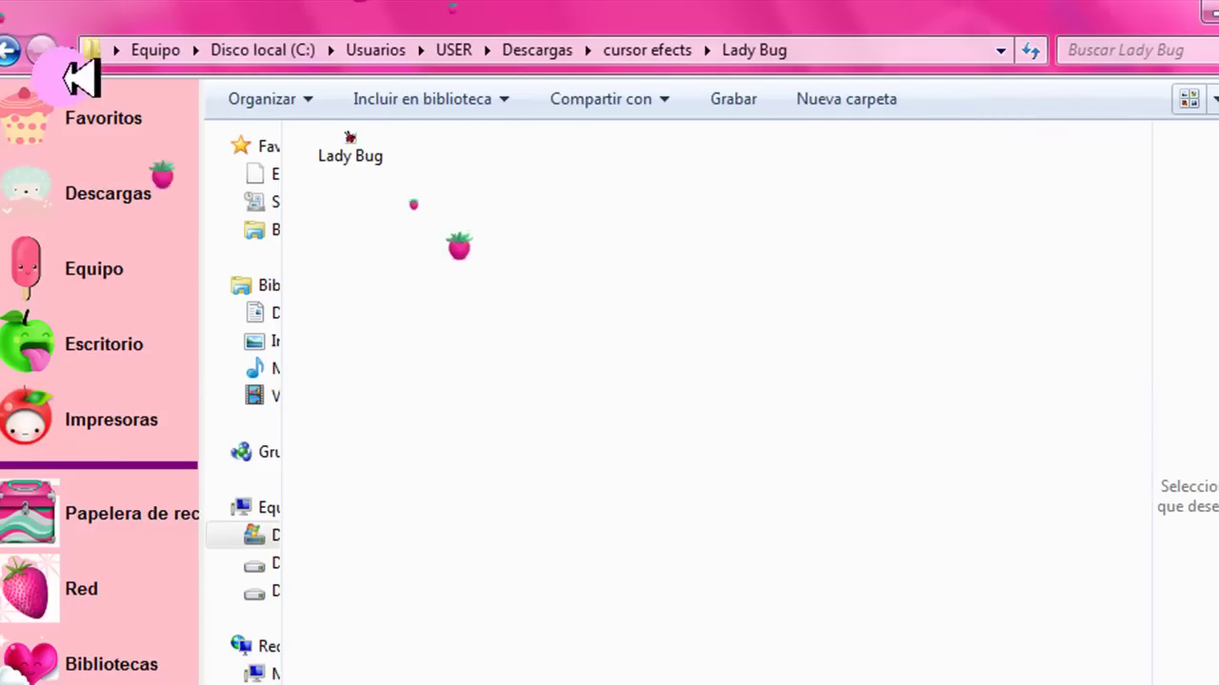
left_click(23, 59)
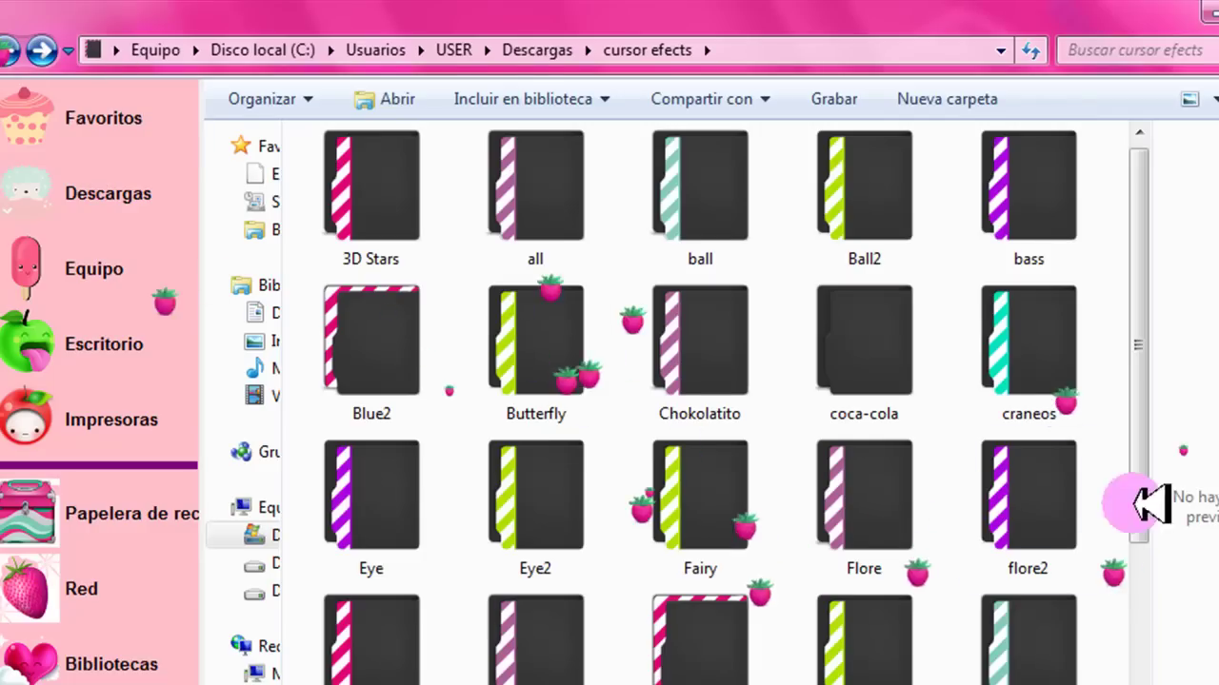
Select the CStar2 program at the end of the cursor efects folder, and close the folder window
left_click_drag(1151, 497, 1135, 476)
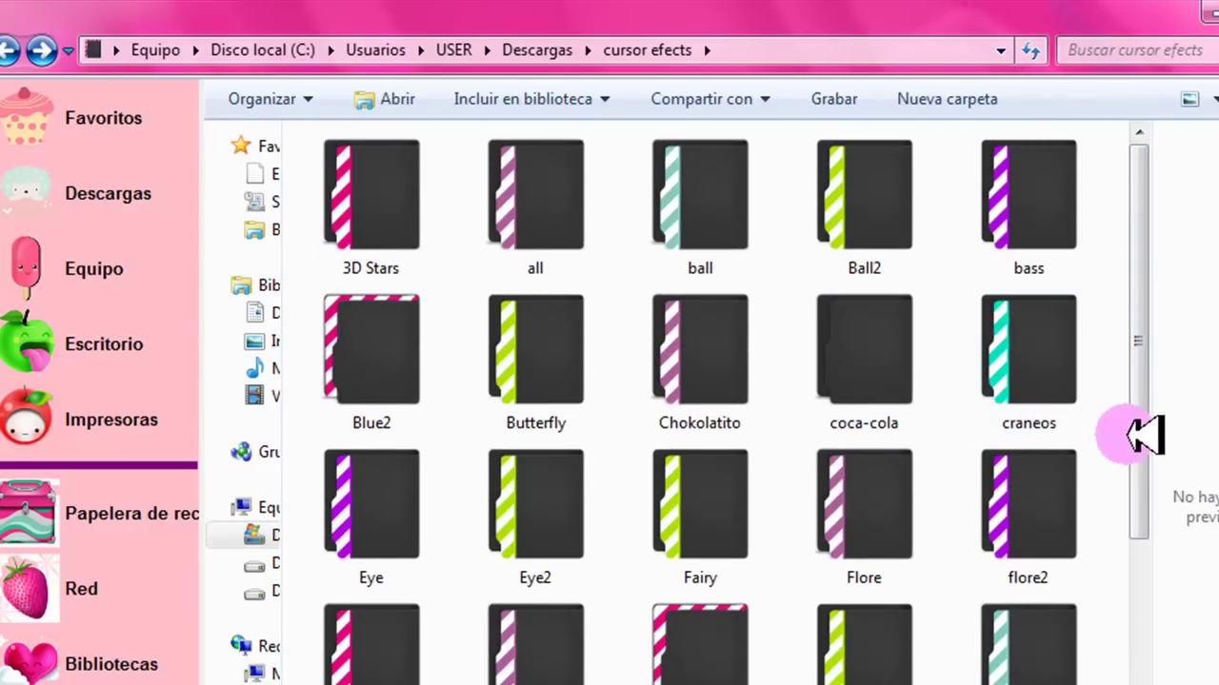
left_click_drag(1152, 447, 1158, 684)
left_click_drag(1110, 629, 1051, 684)
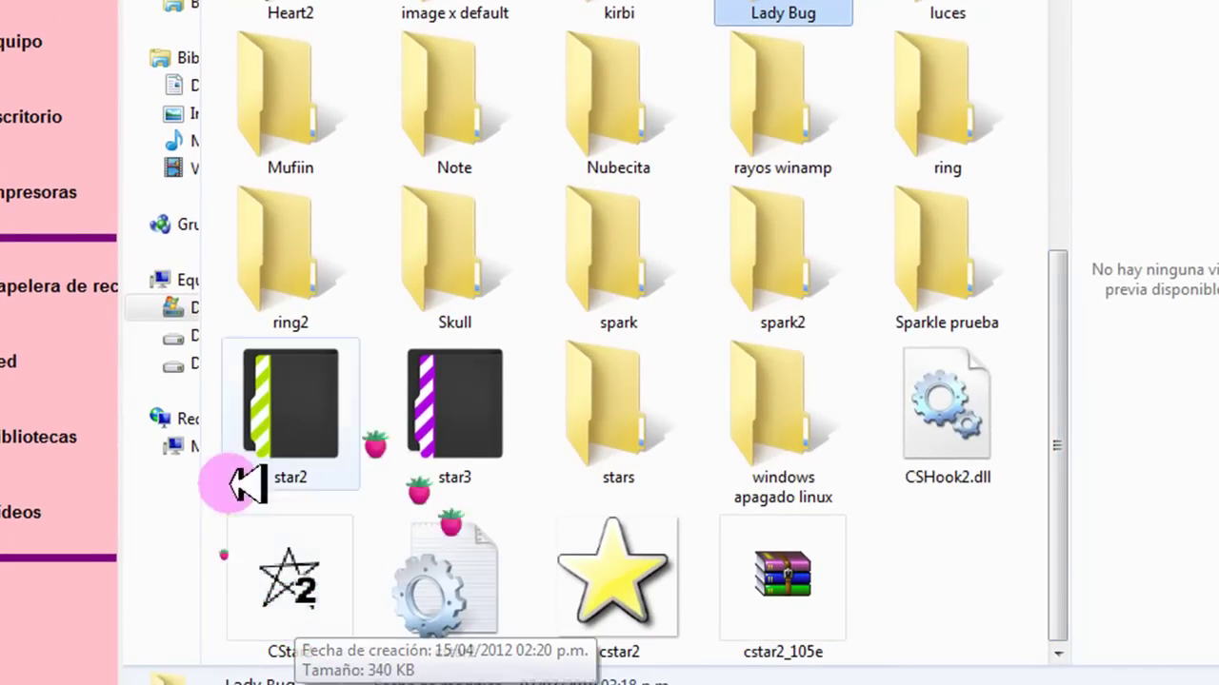
mouse_move(338, 553)
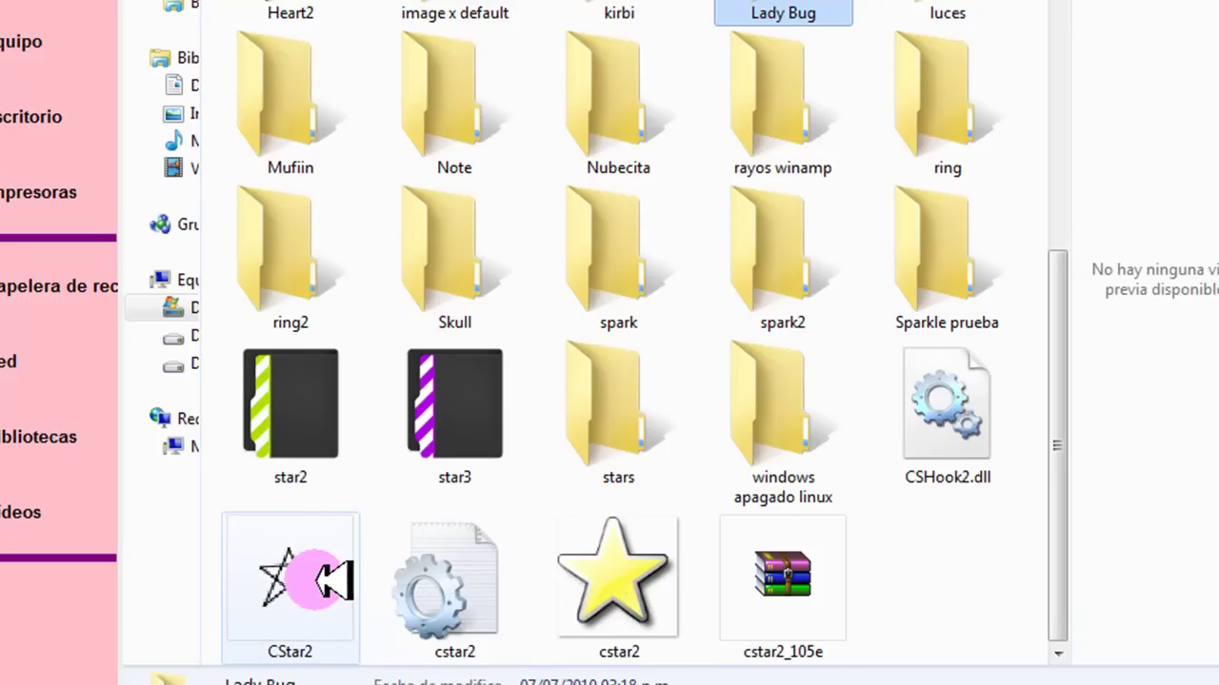
left_click(306, 578)
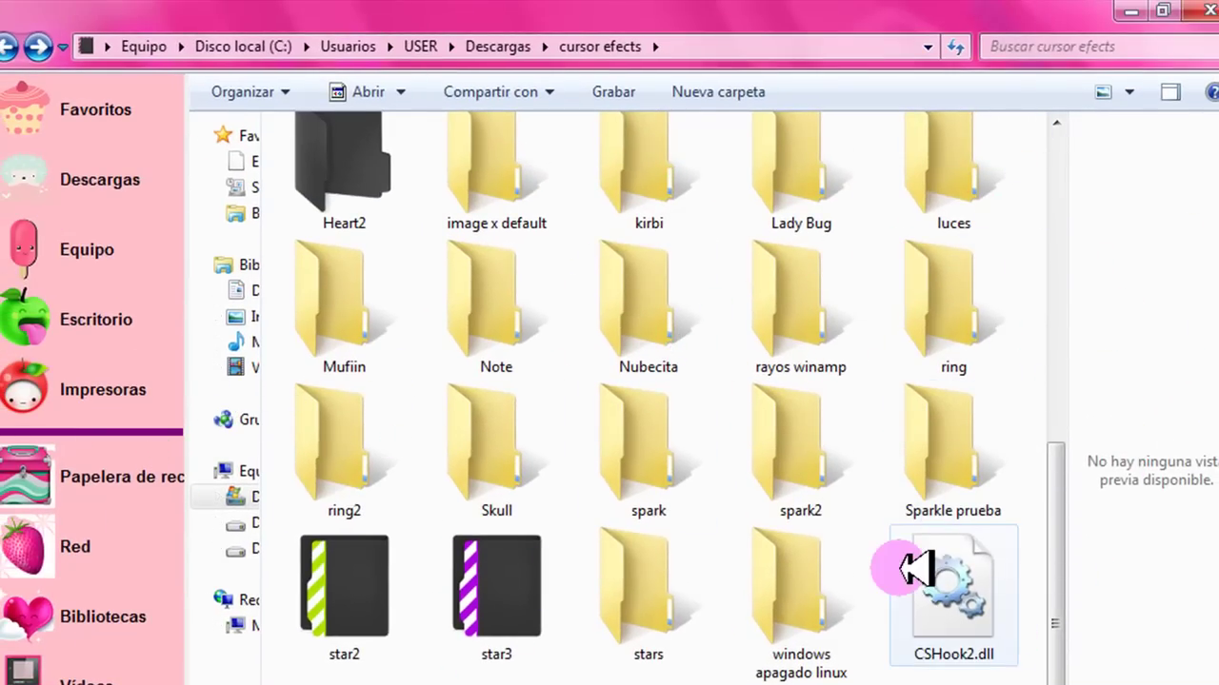
left_click_drag(1064, 517, 1085, 190)
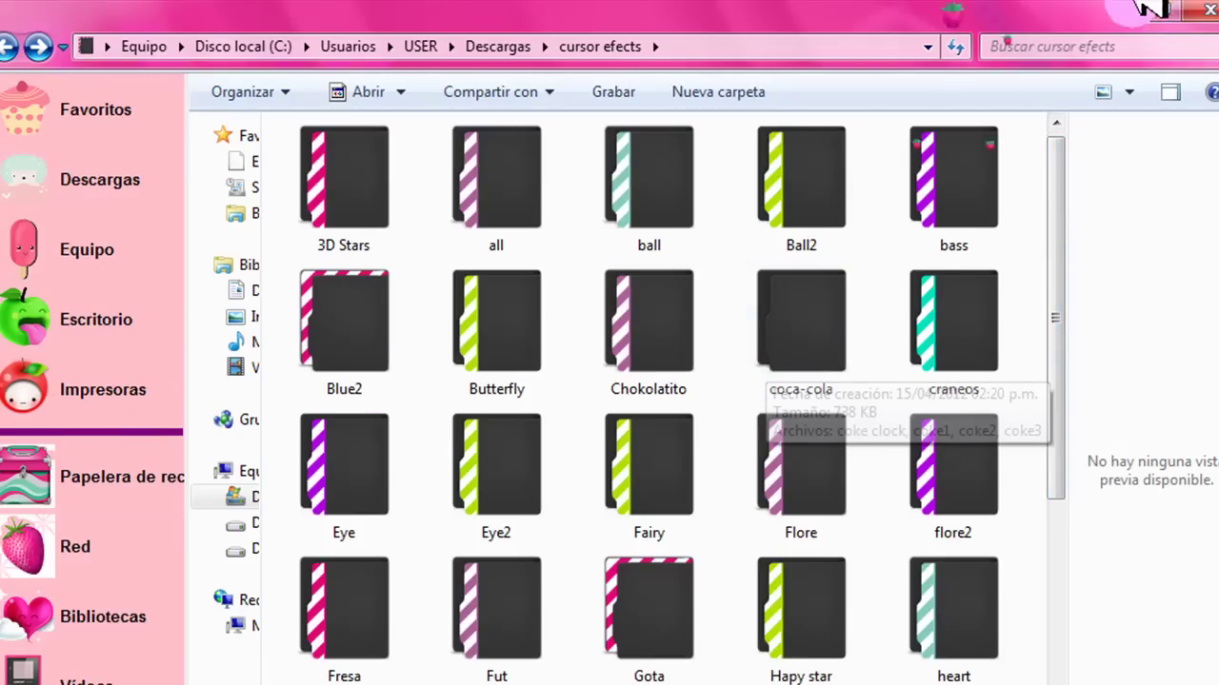
left_click(1198, 9)
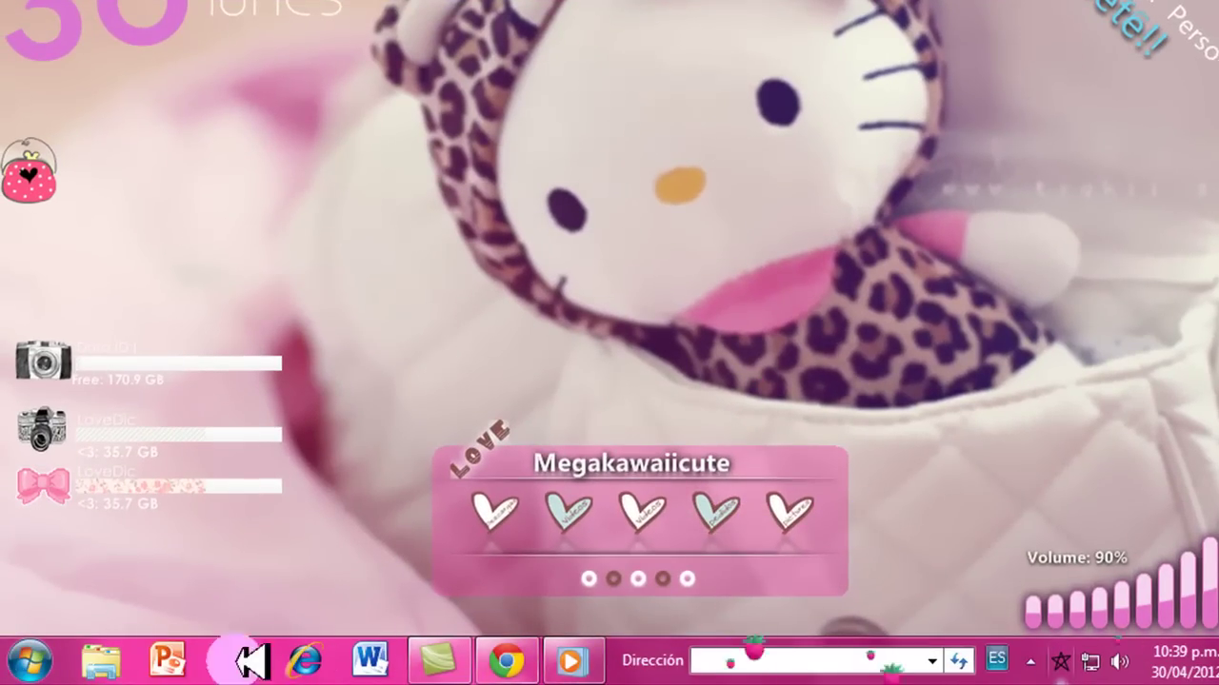
Show the hidden notification-area icons on the taskbar to check for the cursor effect program
left_click(1030, 660)
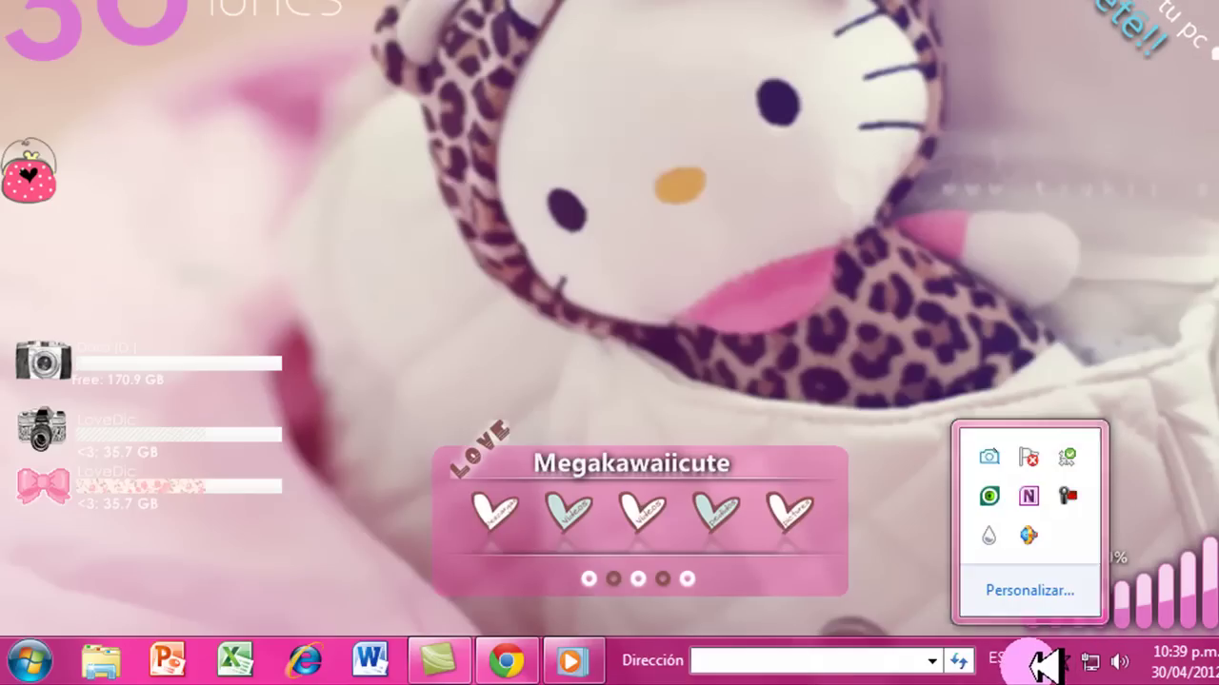
left_click(1030, 659)
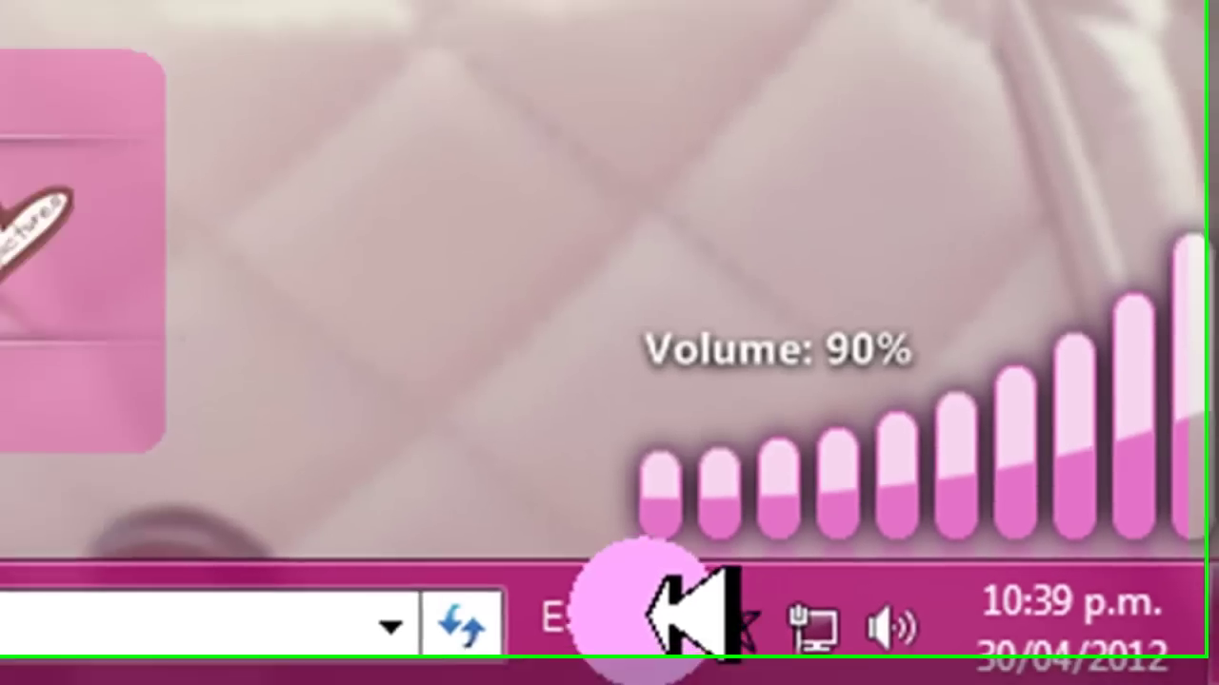
left_click(588, 600)
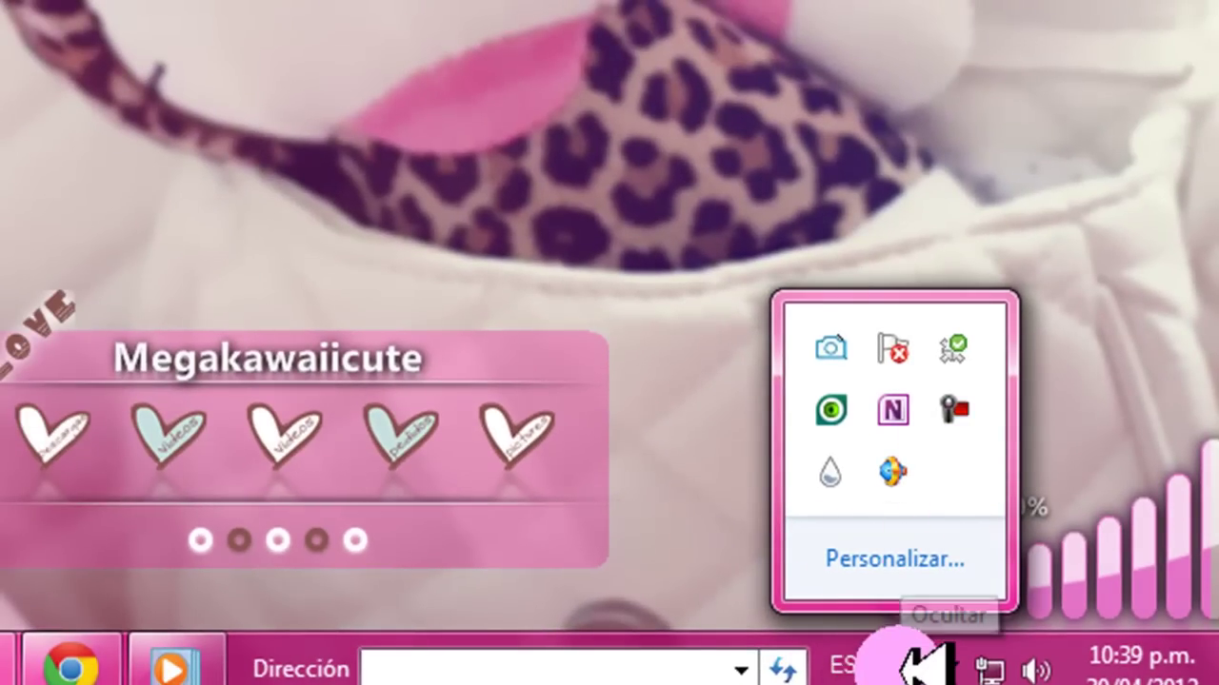
left_click(899, 666)
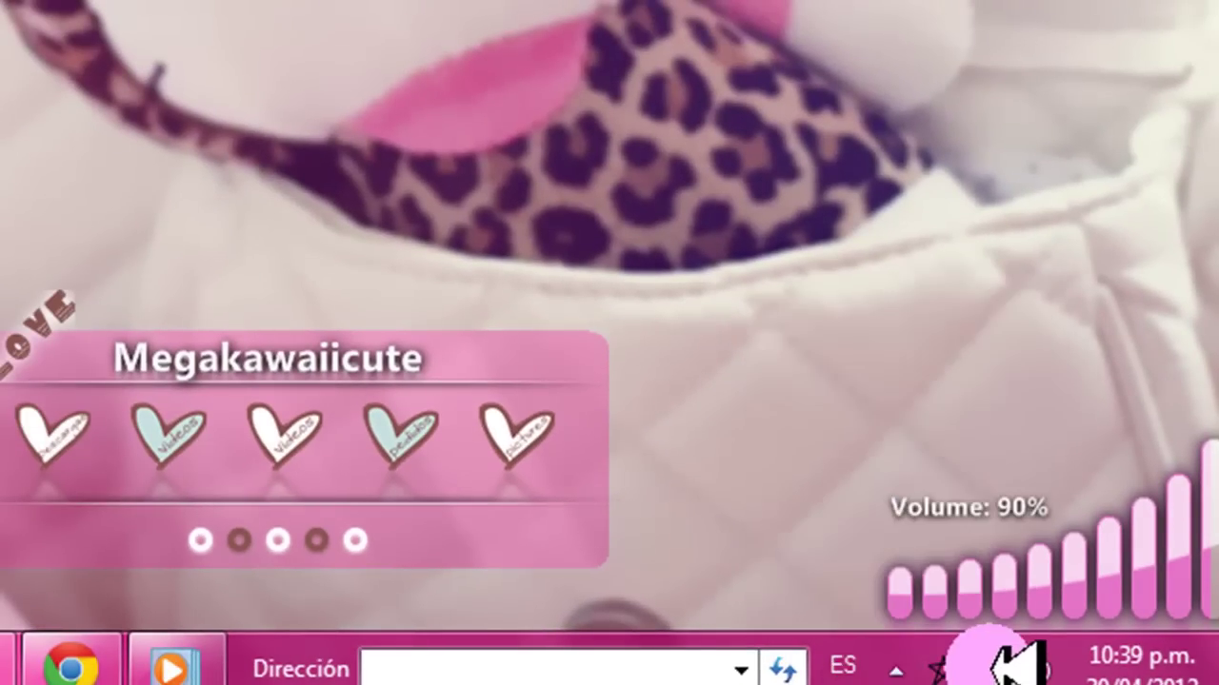
left_click(893, 669)
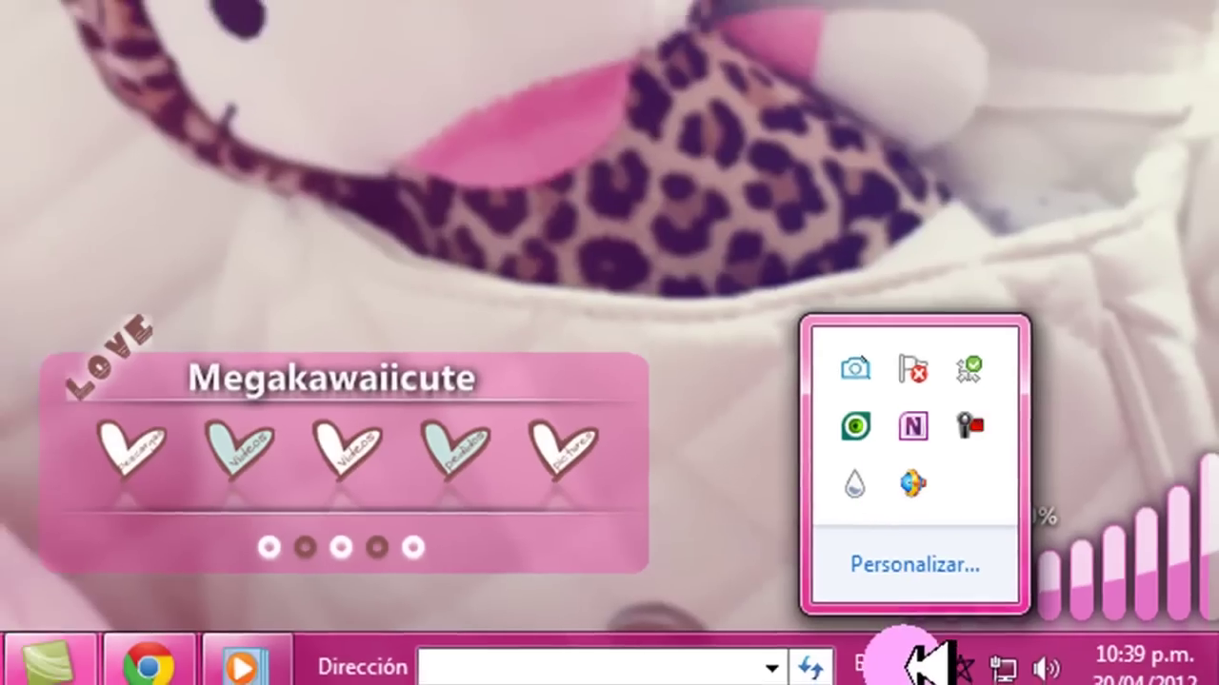
Hide the extra notification icons, open the ClickStar2 options from its star icon, and move the options dialog up slightly
left_click(895, 668)
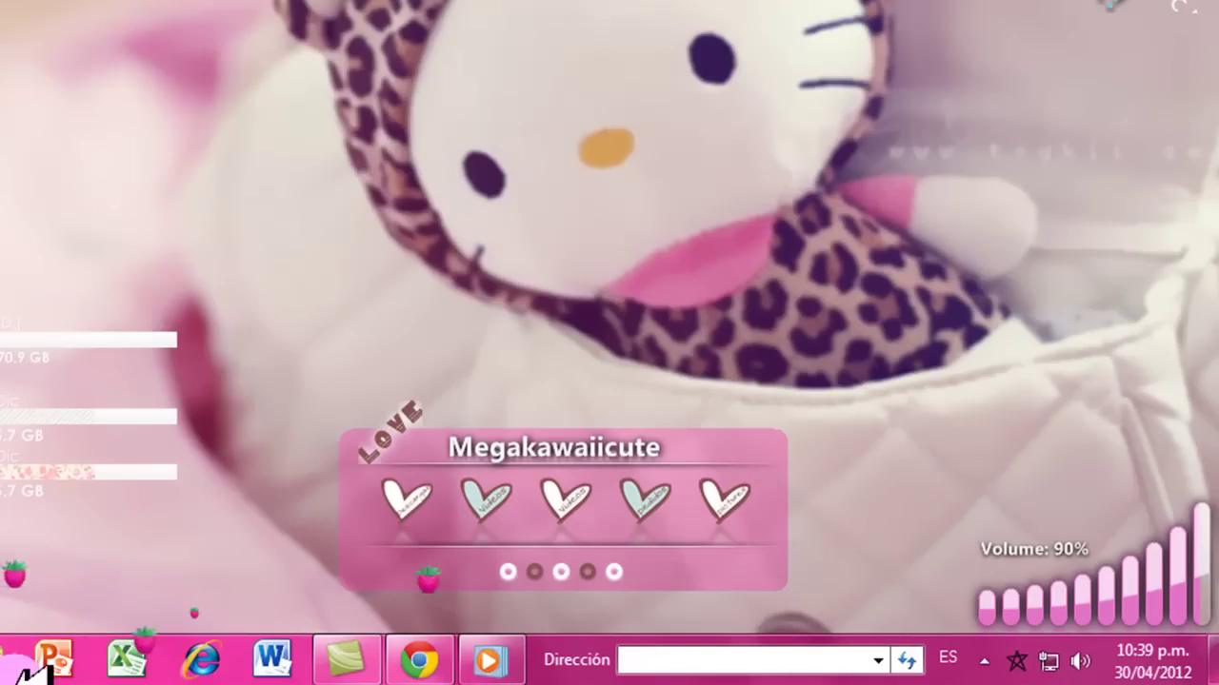
left_click(655, 667)
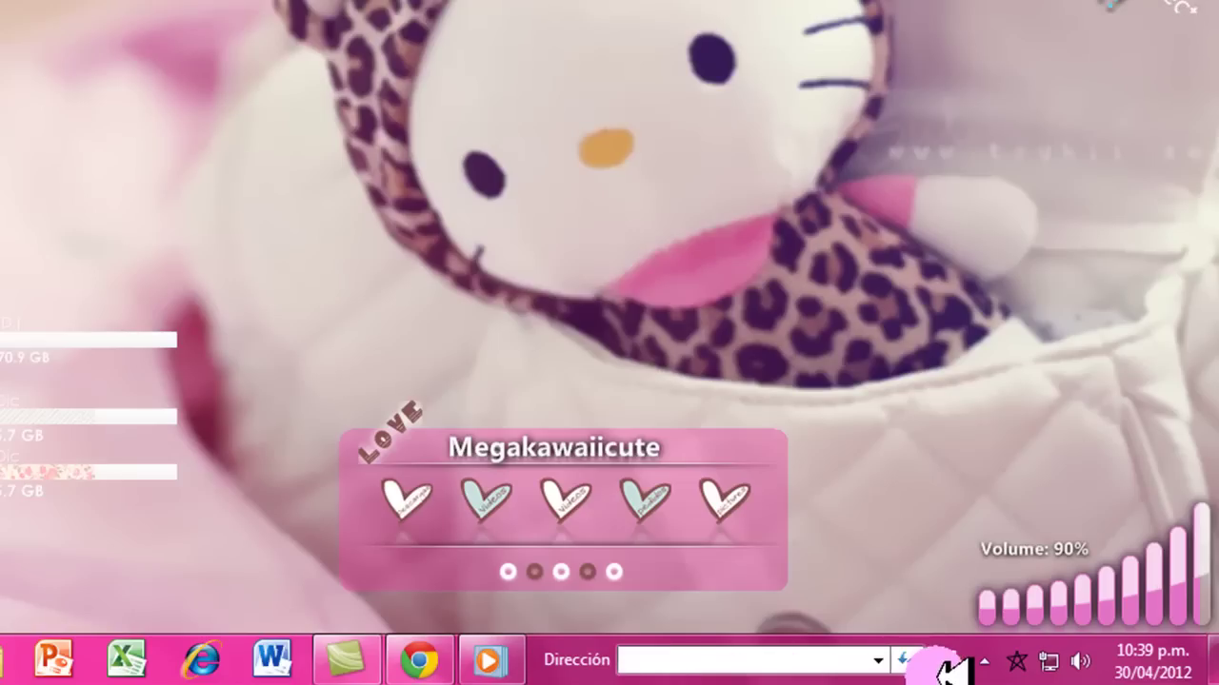
right_click(1037, 659)
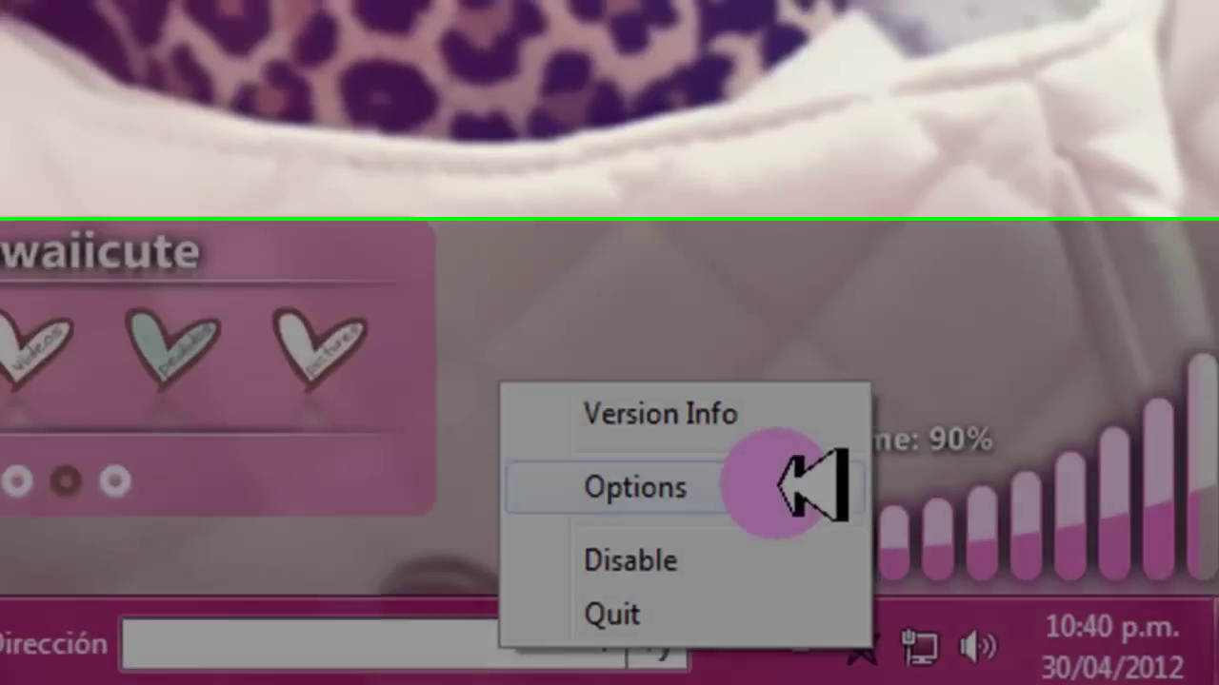
left_click(771, 473)
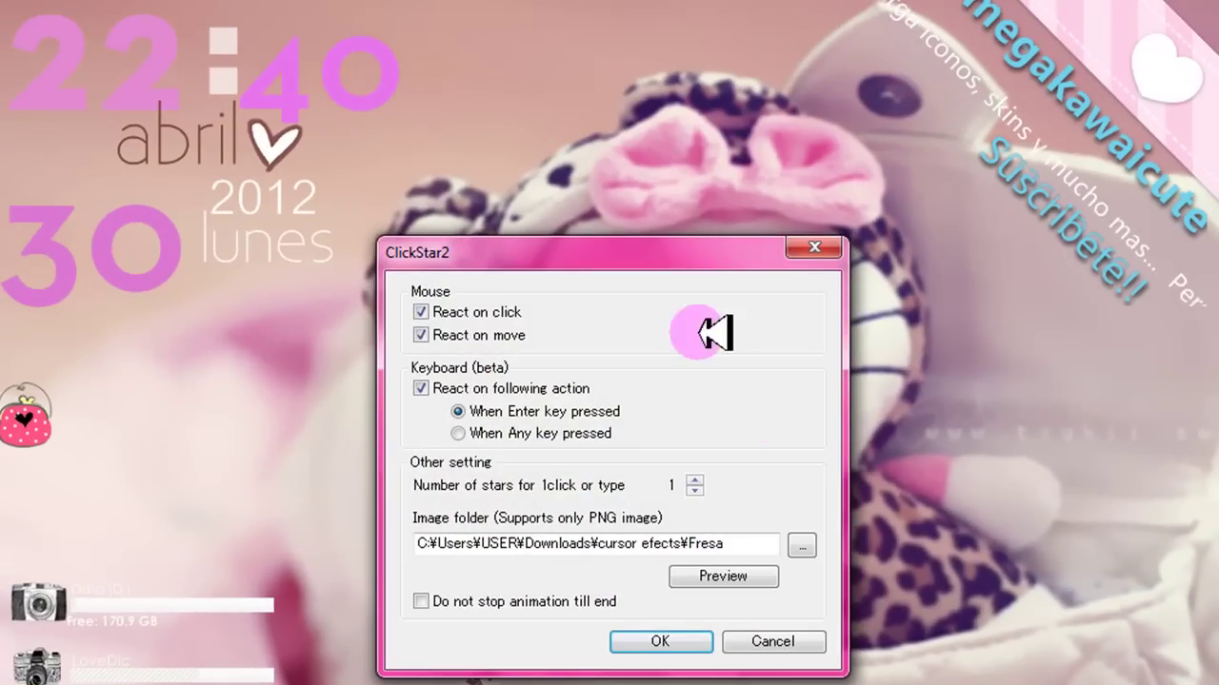
left_click_drag(666, 251, 670, 215)
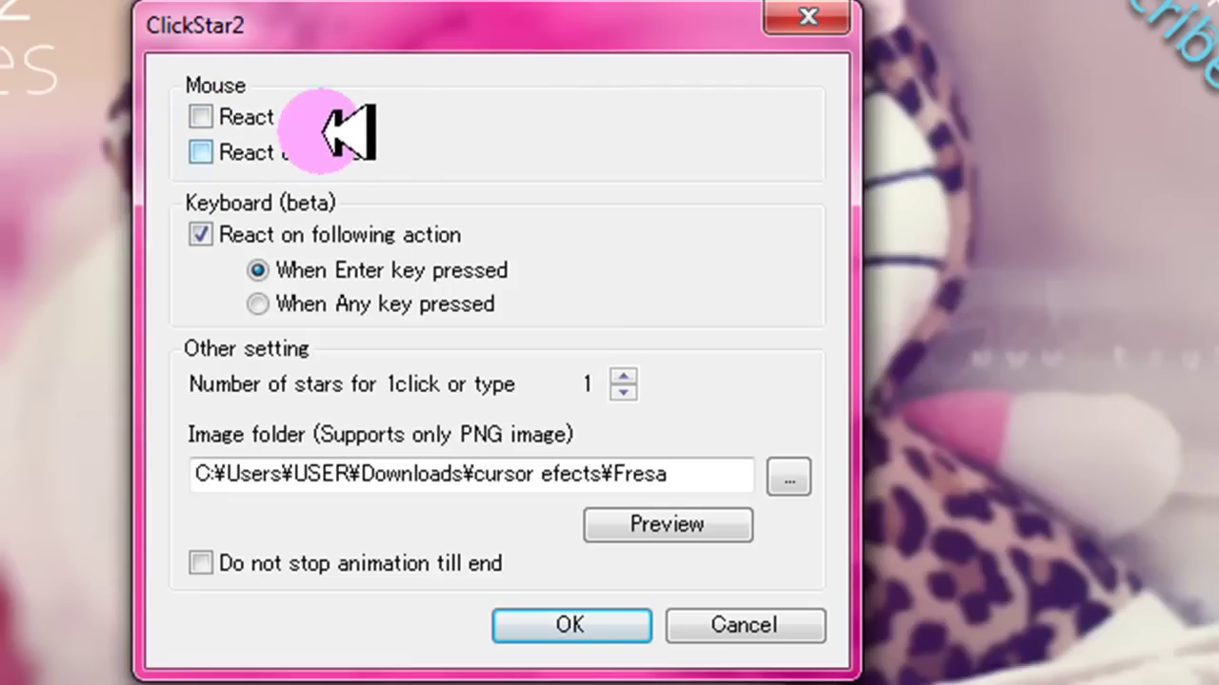
Switch the mouse click reaction on and off, and finish with both React on click and React on move enabled
left_click(309, 120)
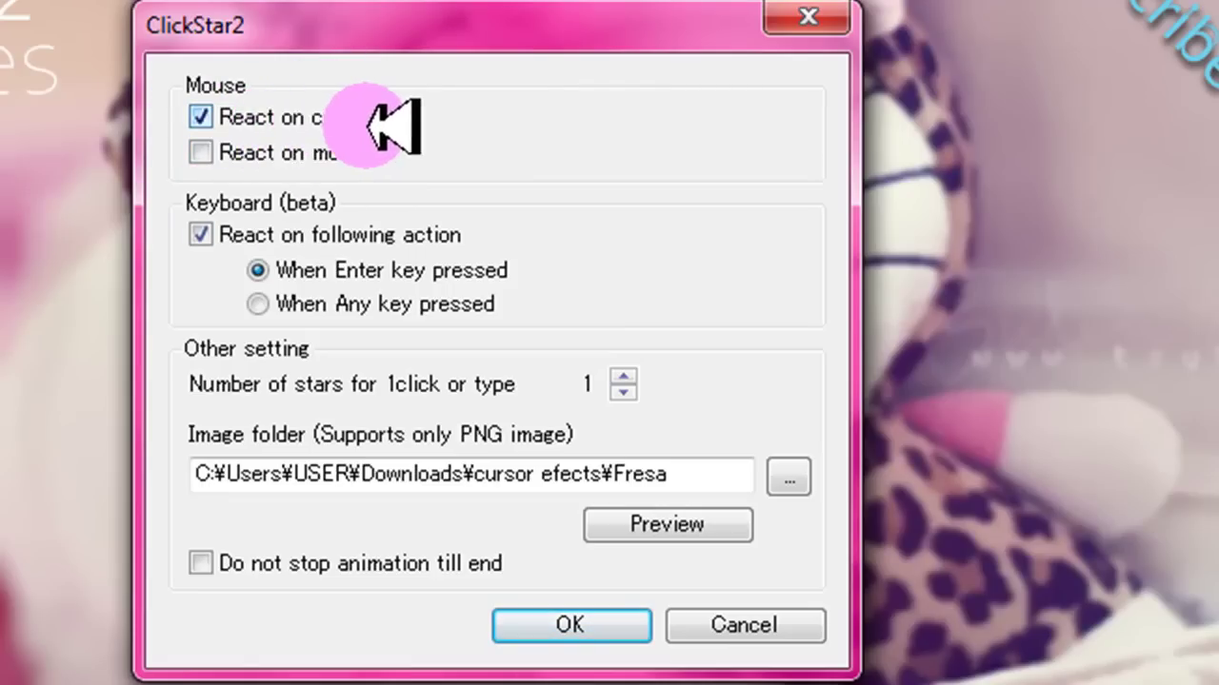
left_click(288, 122)
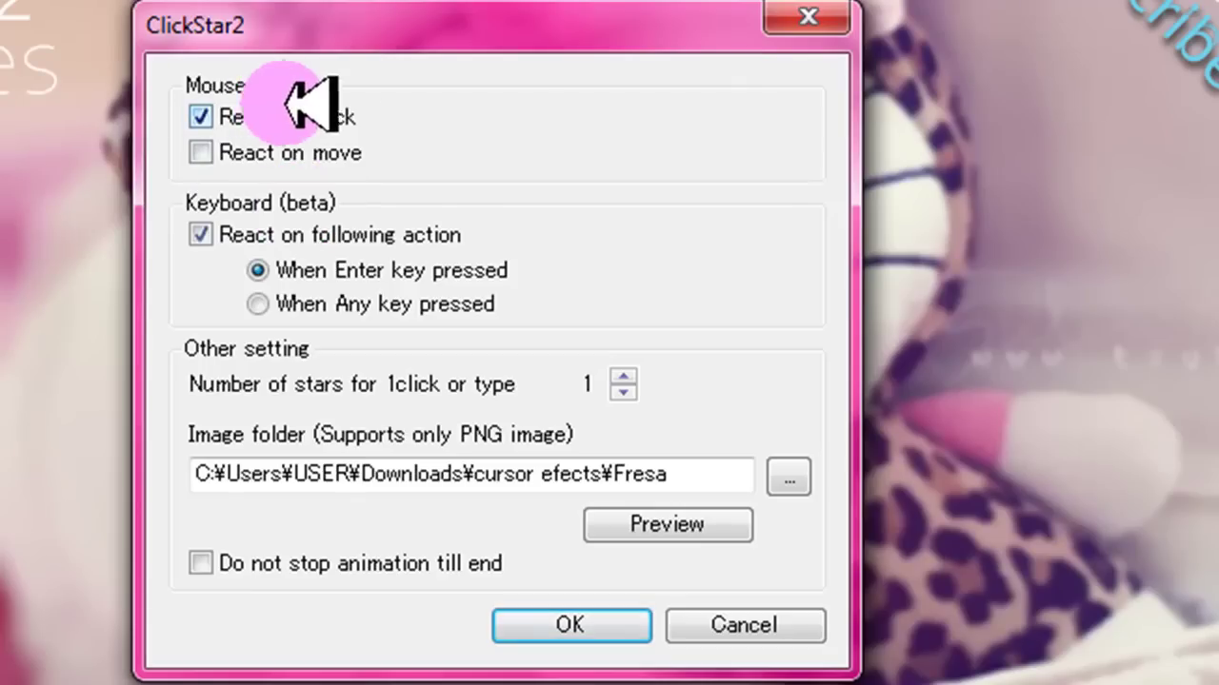
left_click(230, 120)
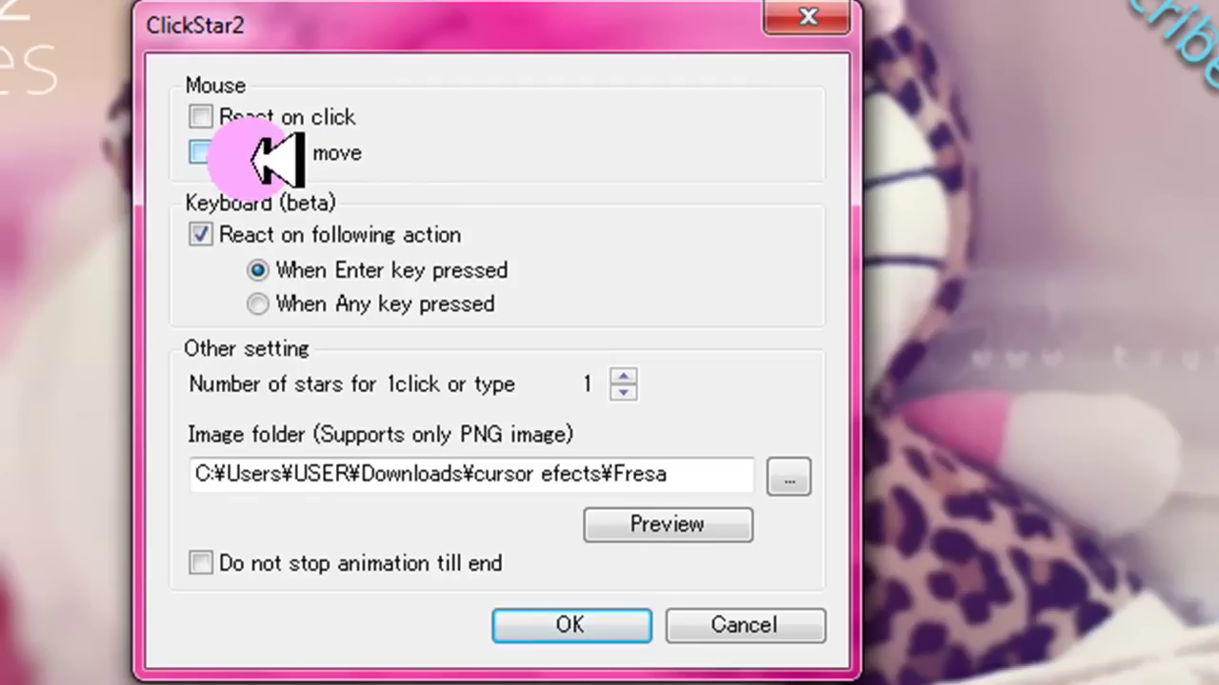
left_click(200, 152)
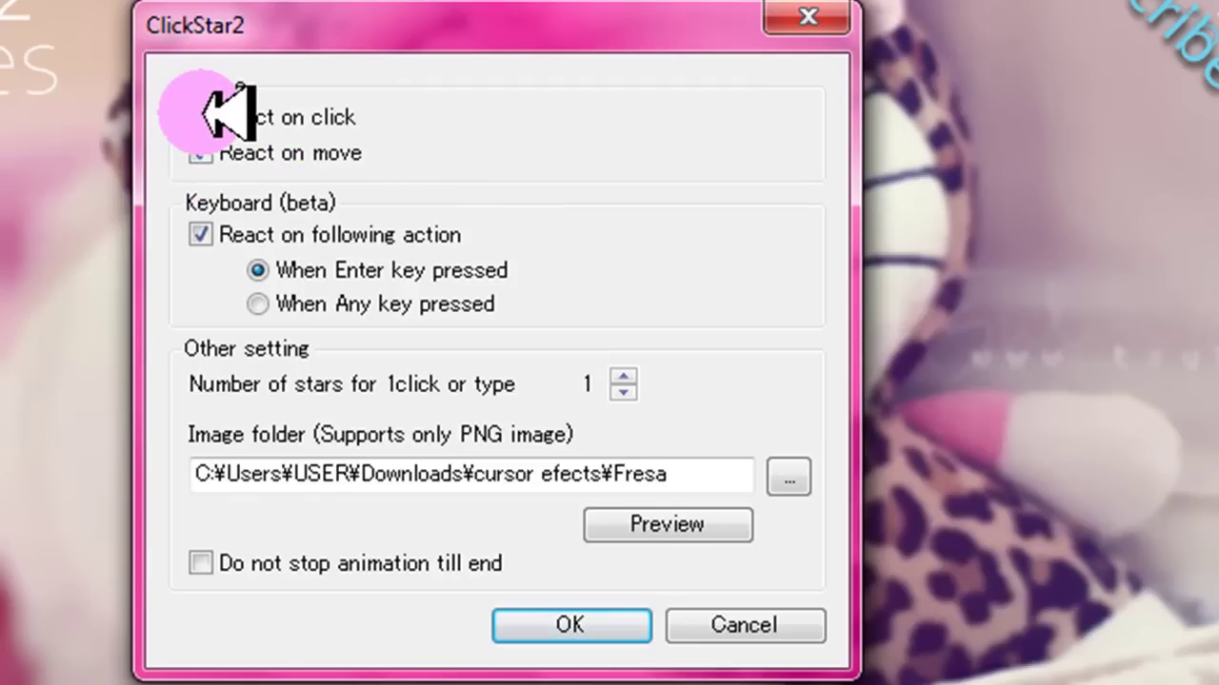
left_click(200, 116)
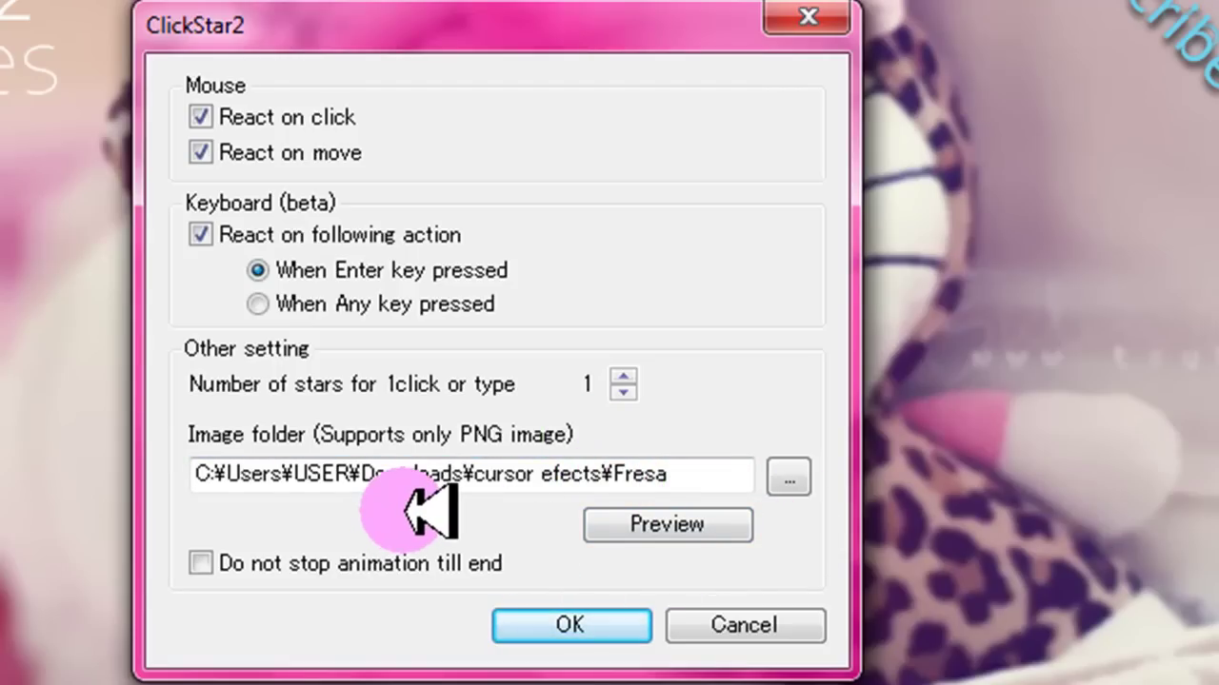
Browse for a PNG image folder and find cursor efects inside the USER account's Descargas folder
left_click(798, 481)
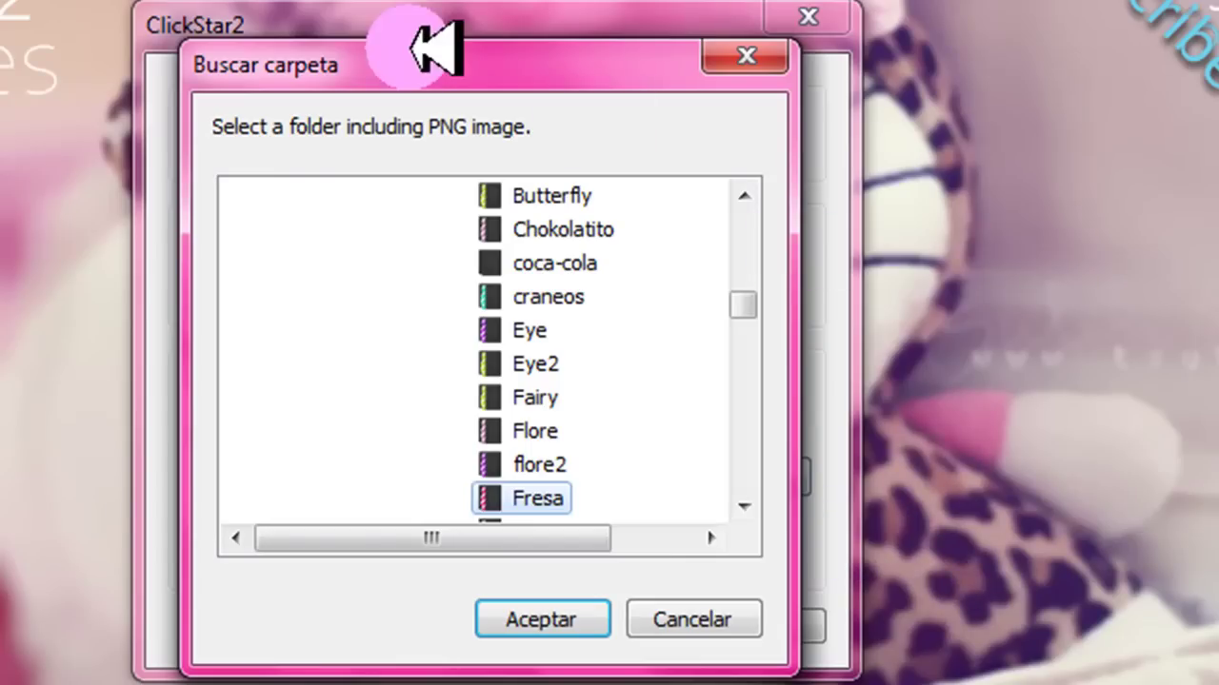
left_click_drag(465, 62, 470, 23)
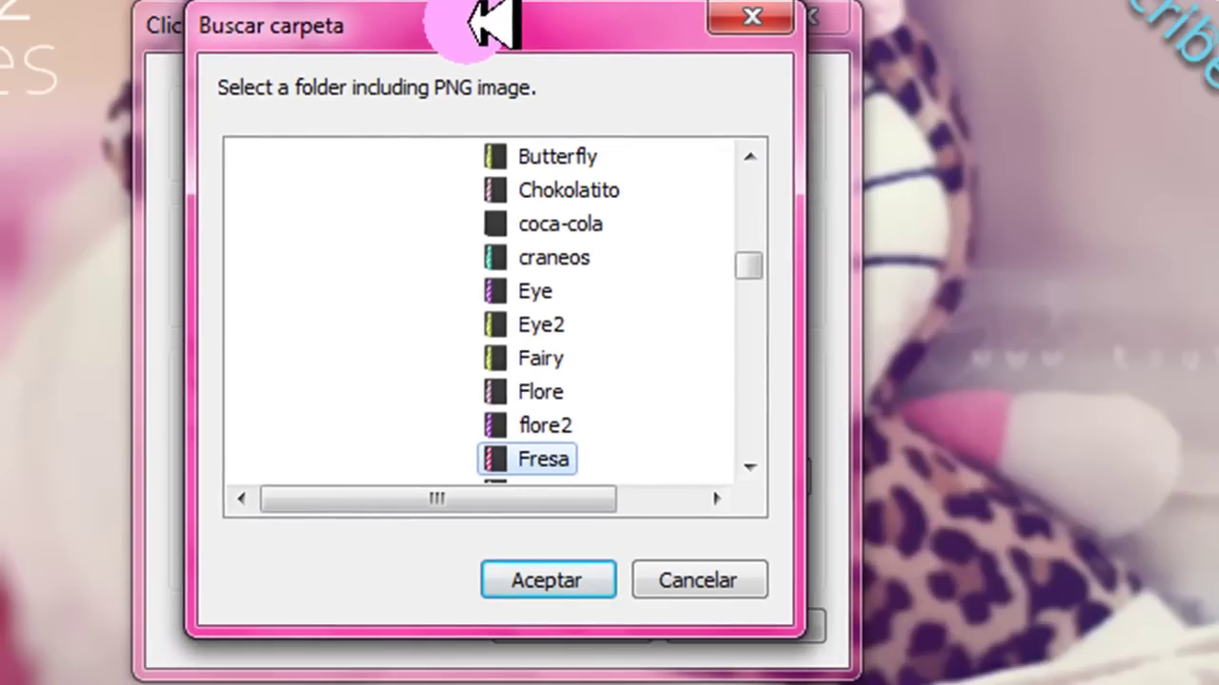
left_click_drag(750, 259, 751, 166)
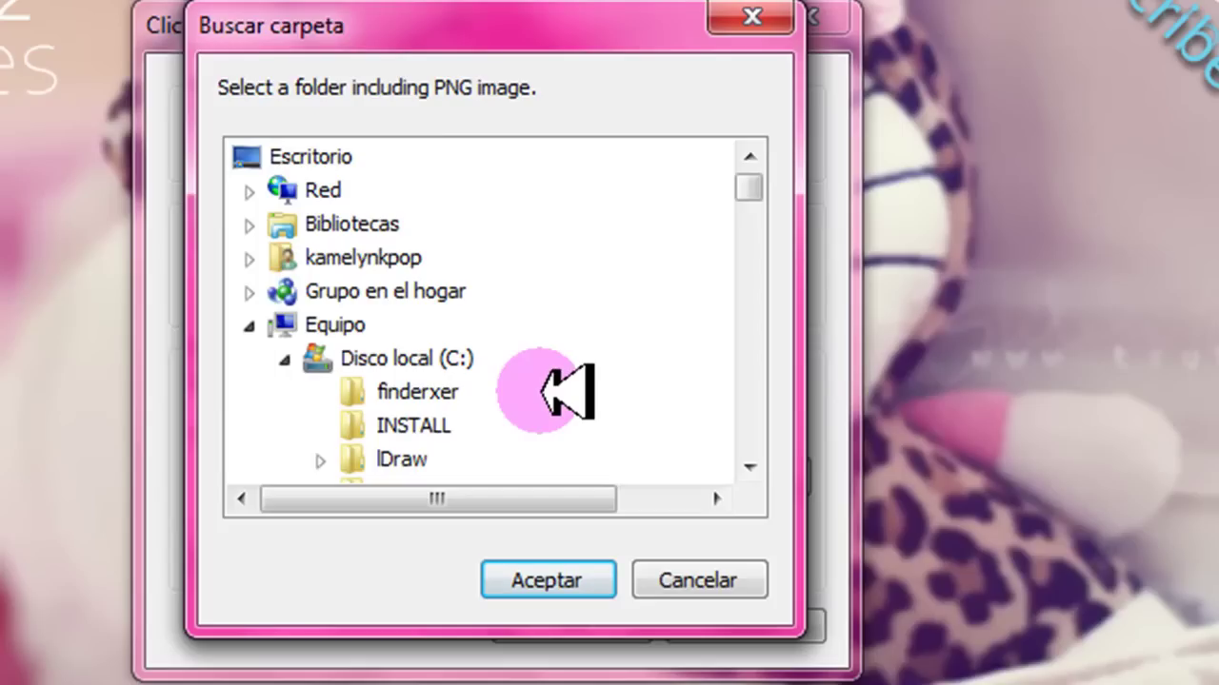
left_click_drag(740, 185, 764, 203)
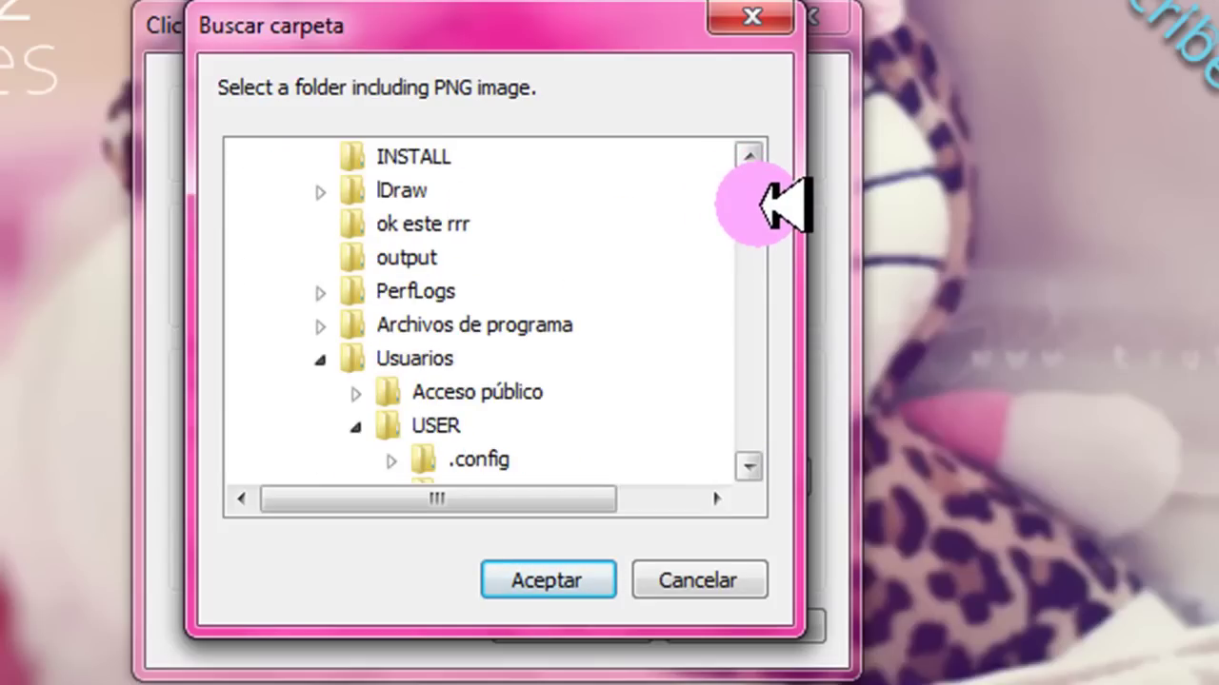
left_click_drag(761, 203, 751, 229)
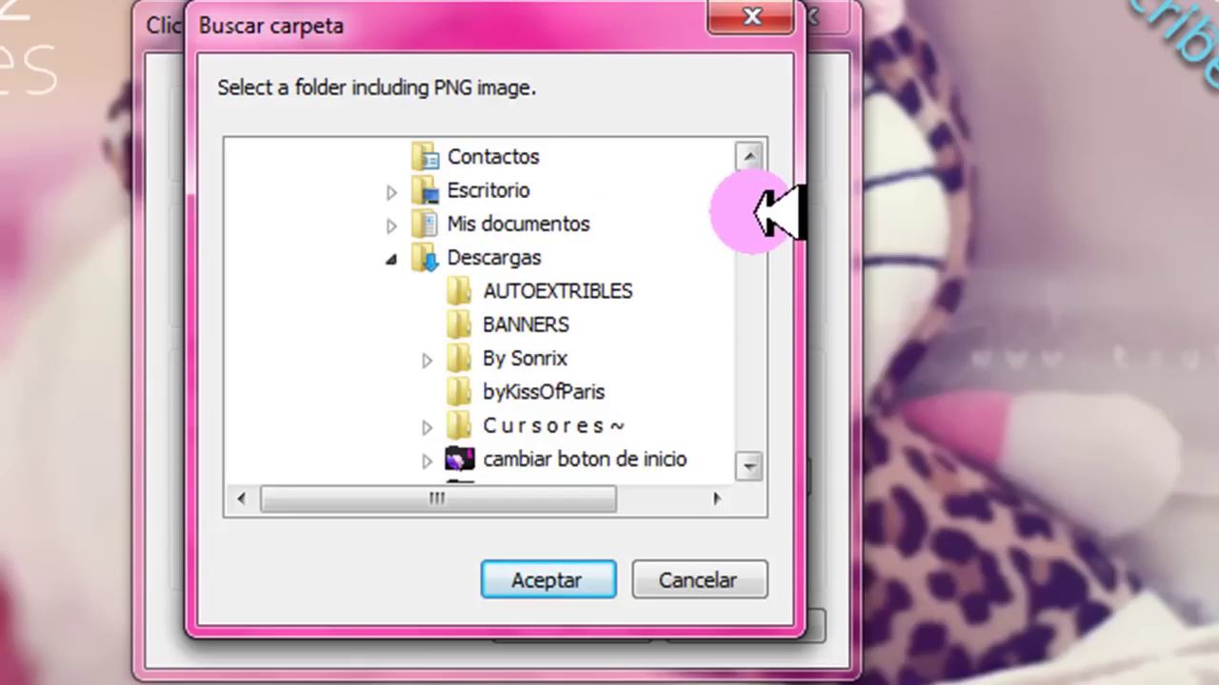
left_click_drag(755, 211, 754, 233)
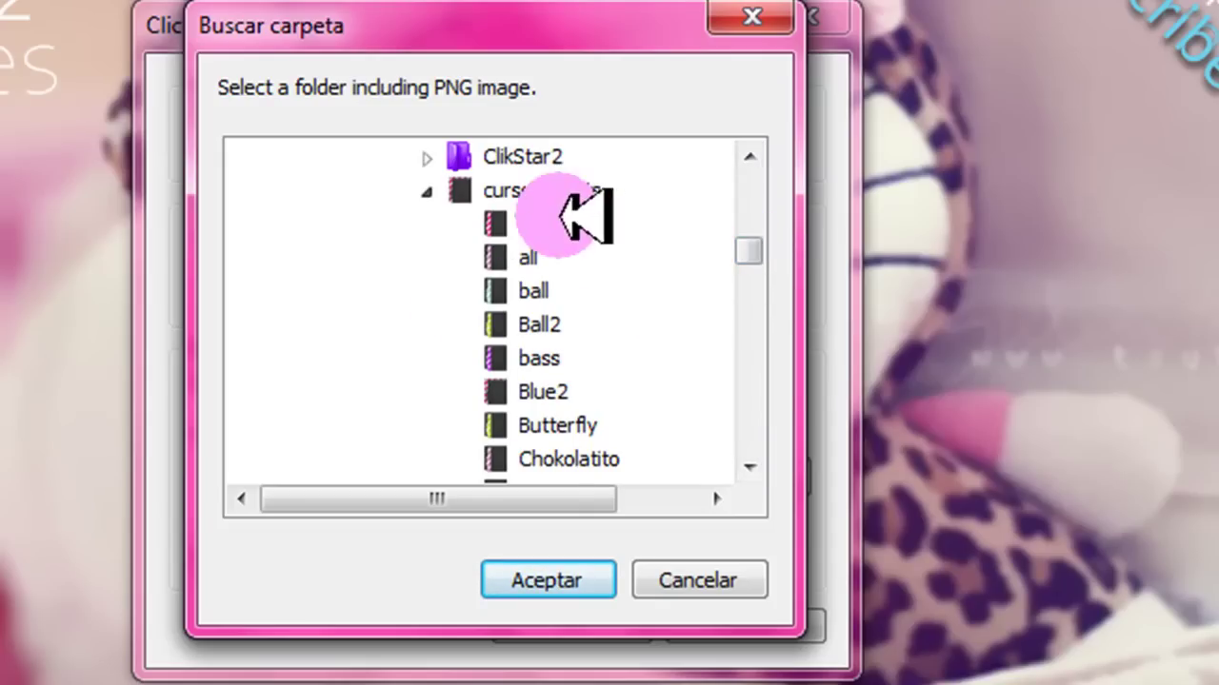
Choose the Sparkle prueba effect folder within cursor efects as the image folder and apply the ClickStar2 settings
mouse_move(741, 247)
left_mouse_down()
mouse_move(748, 281)
mouse_move(744, 238)
mouse_move(744, 257)
left_mouse_up()
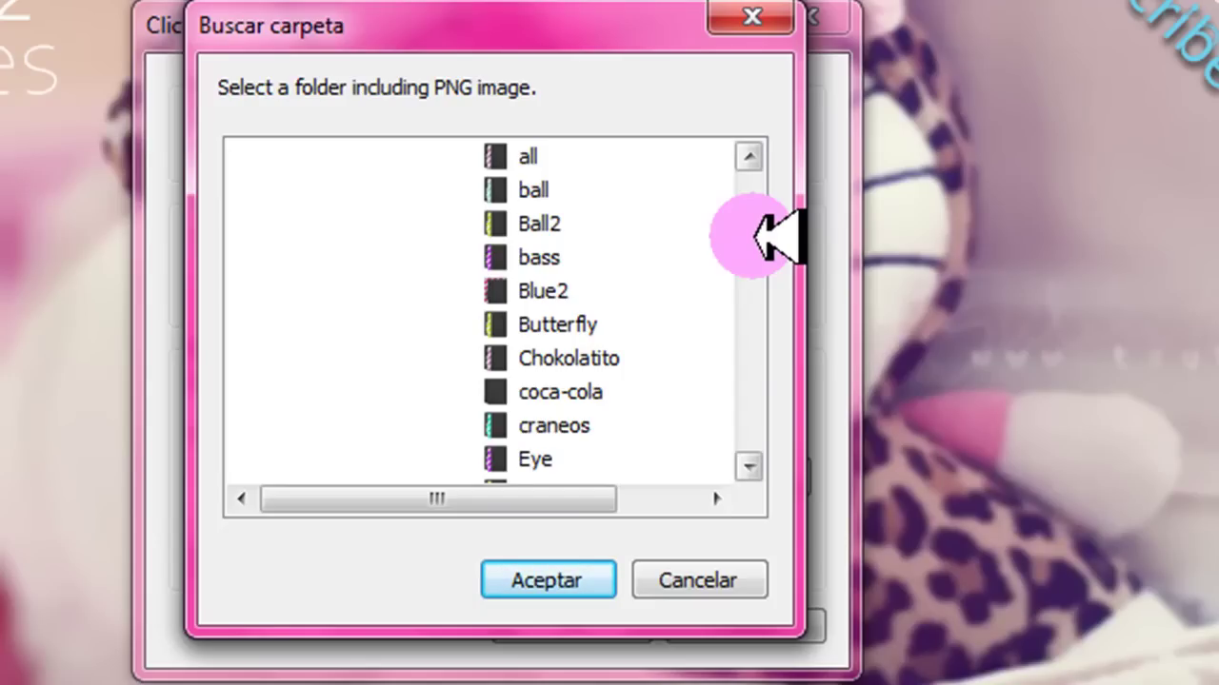
left_click(756, 286)
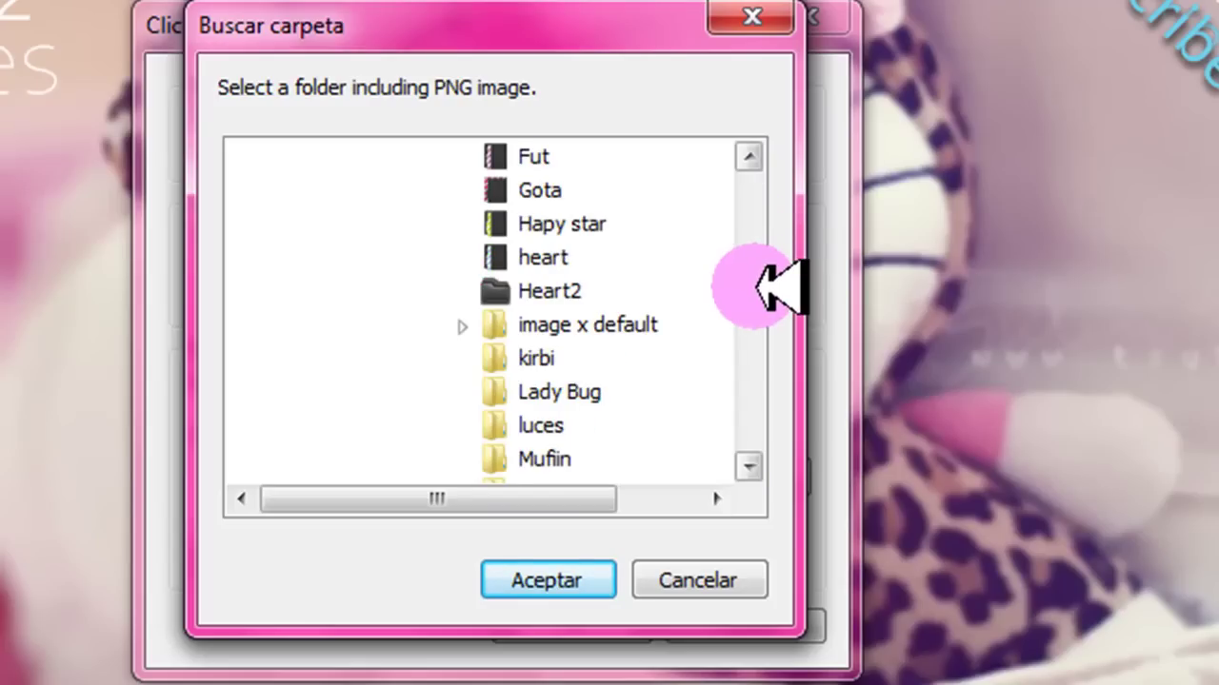
left_click(762, 275)
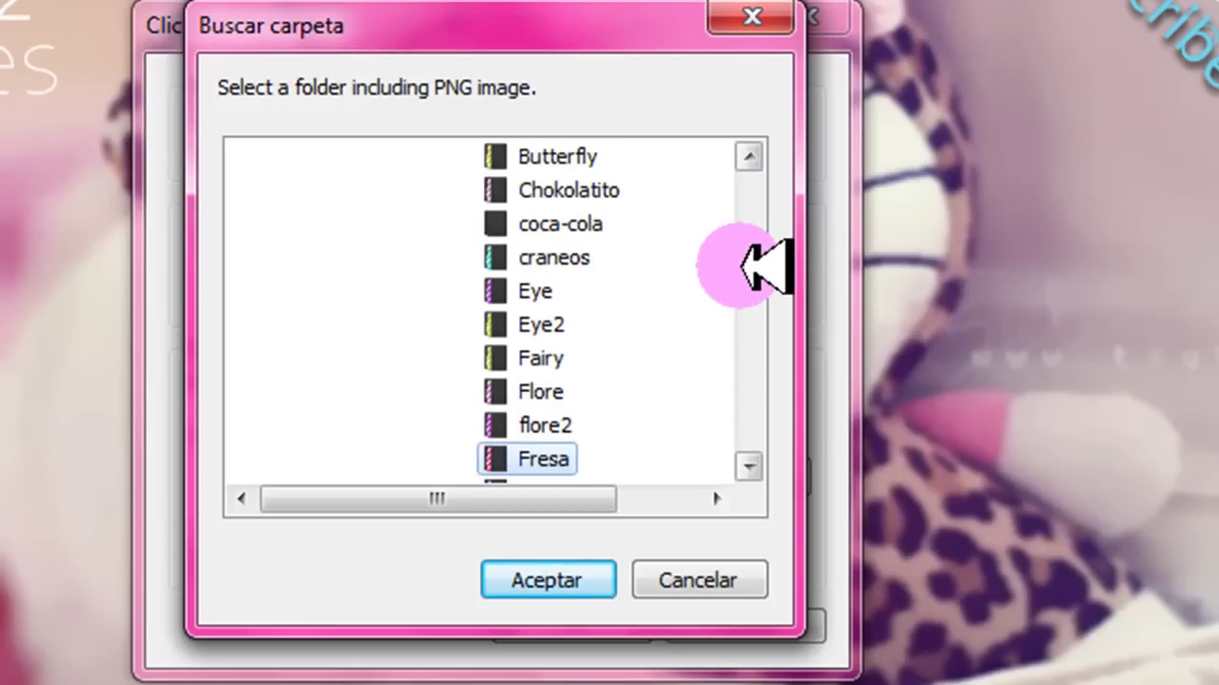
scroll(752, 269, "down", 5)
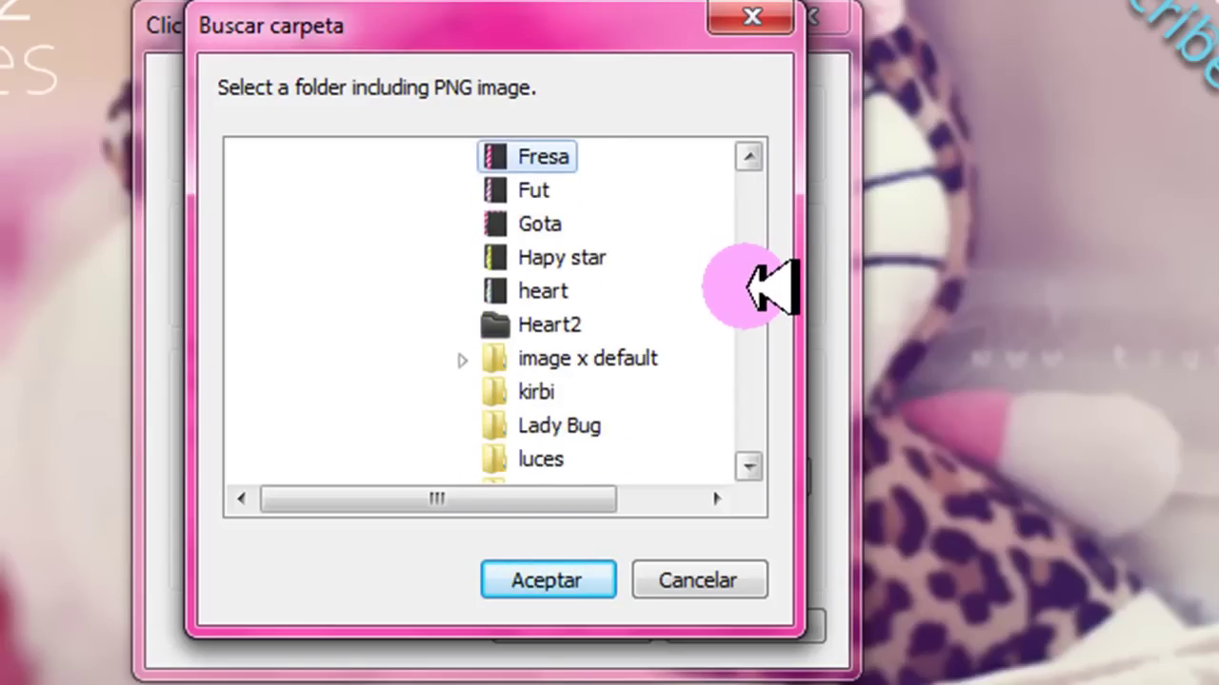
scroll(757, 295, "down", 4)
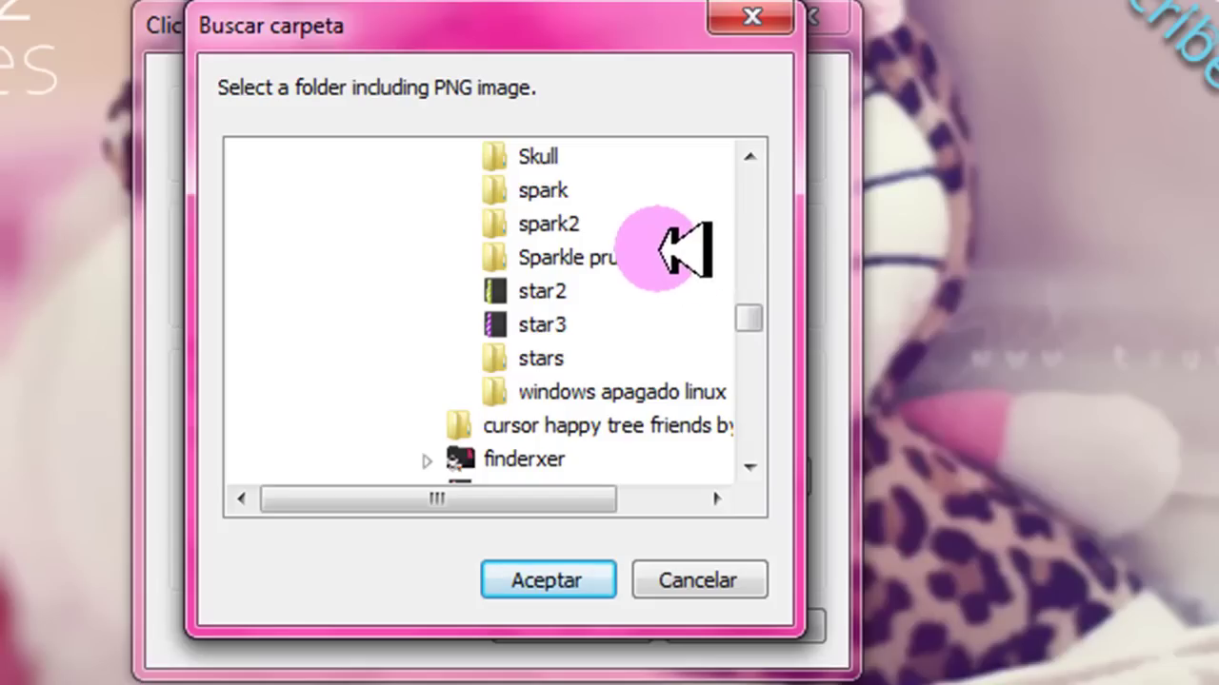
left_click(609, 250)
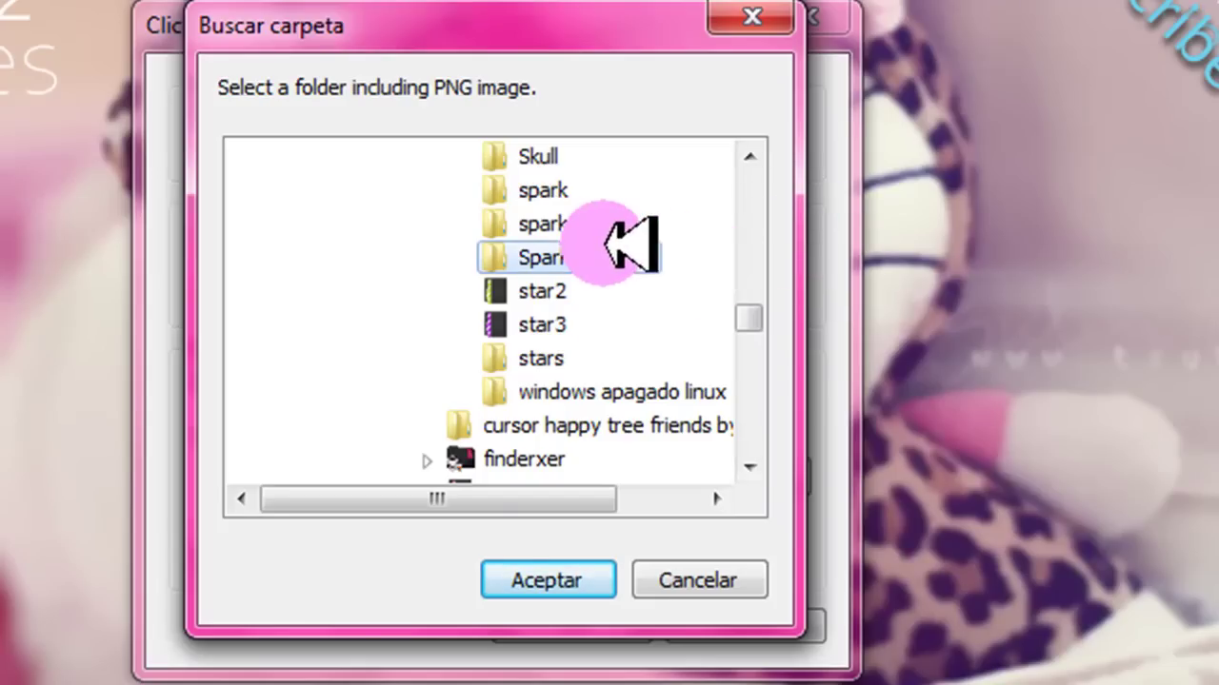
left_click(576, 577)
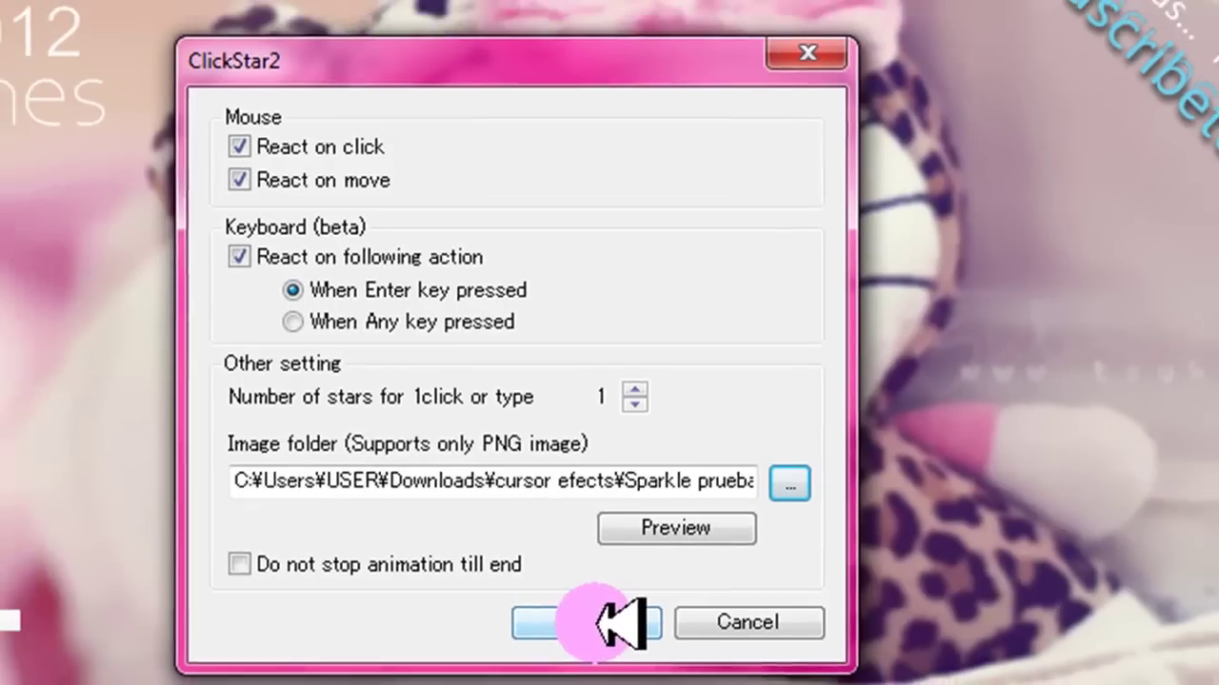
left_click(600, 623)
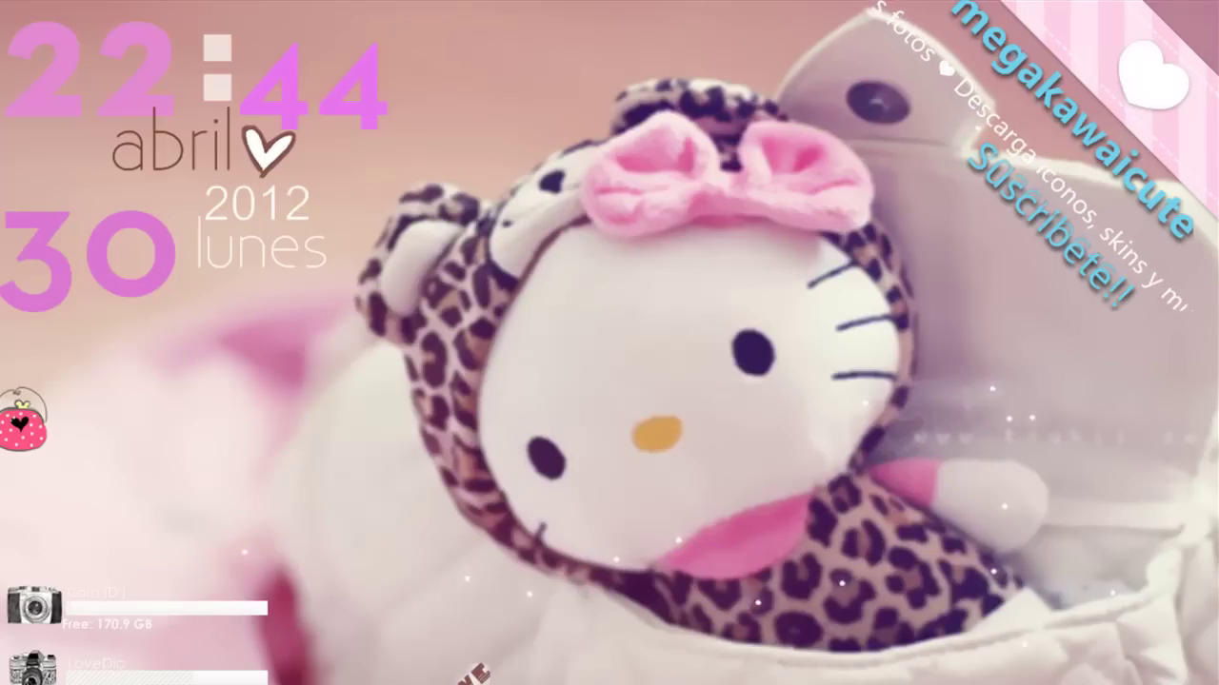
Test the new cursor effect on the desktop by expanding and collapsing the purse launcher and moving the Megakawaiicute dock
left_click(21, 423)
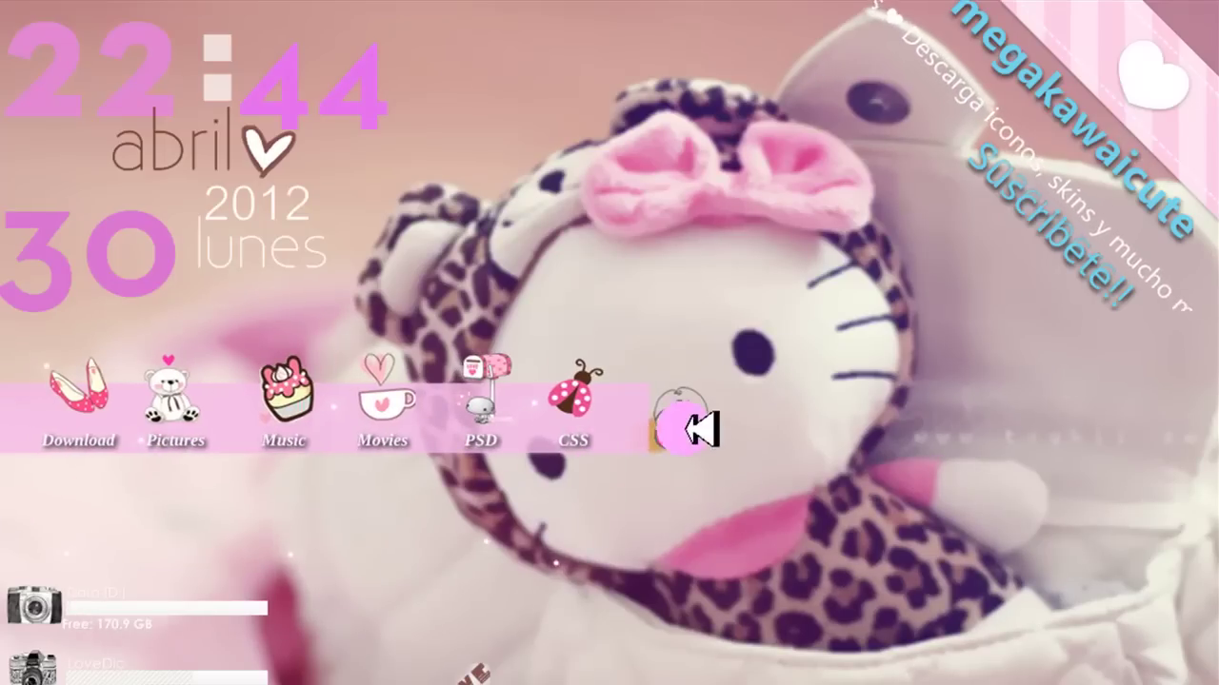
left_click(683, 424)
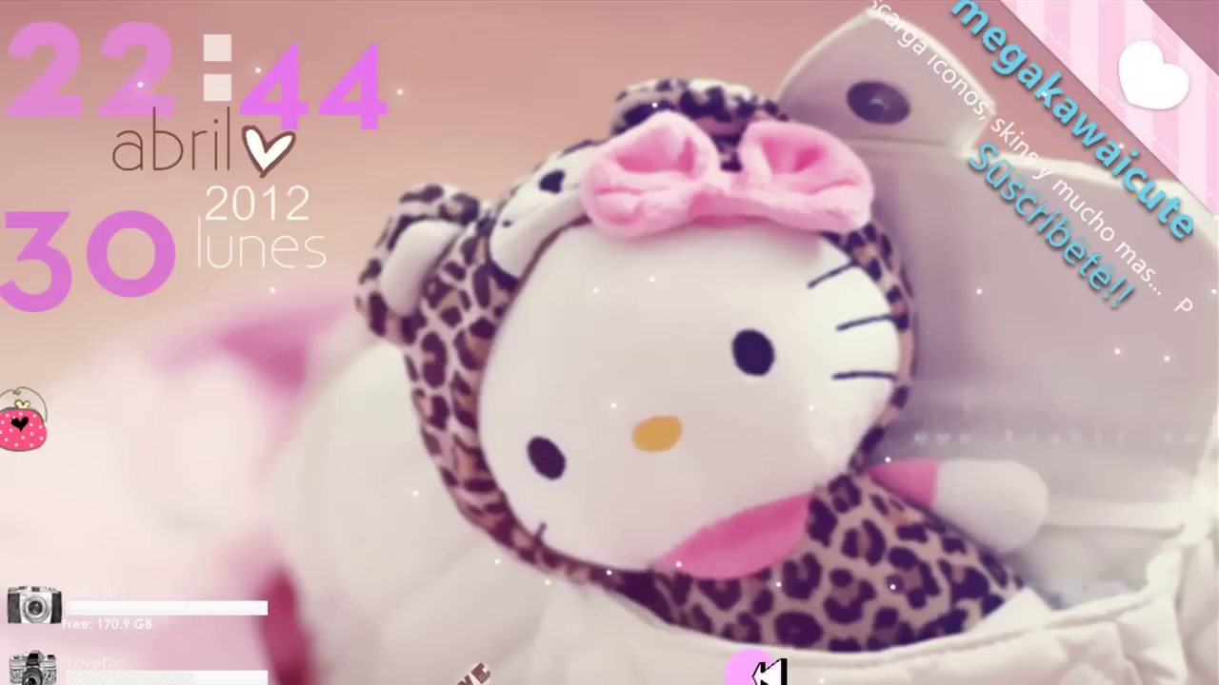
mouse_move(709, 667)
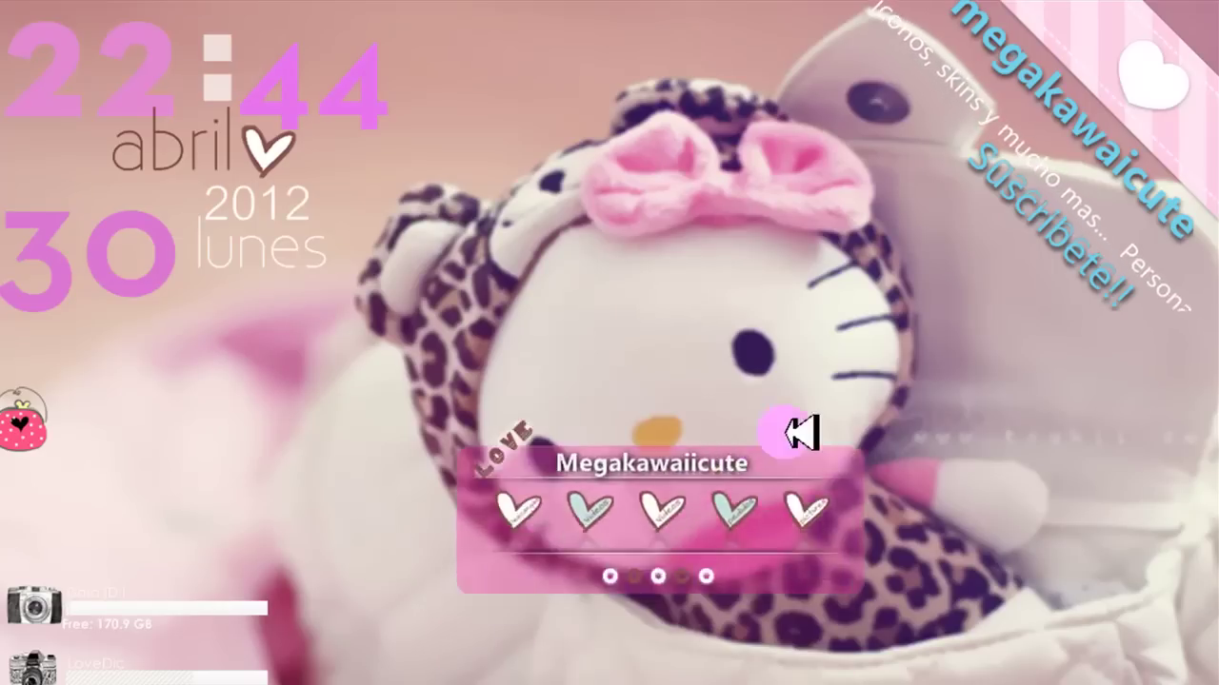
left_click_drag(700, 614, 710, 667)
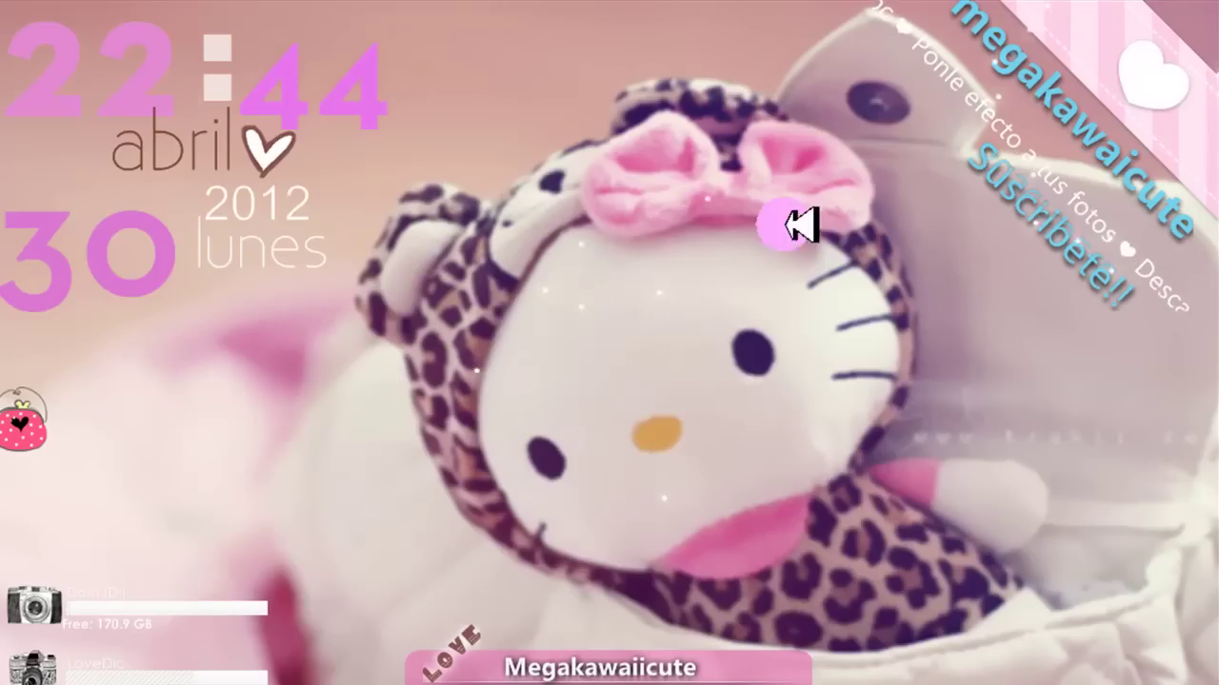
left_click(20, 426)
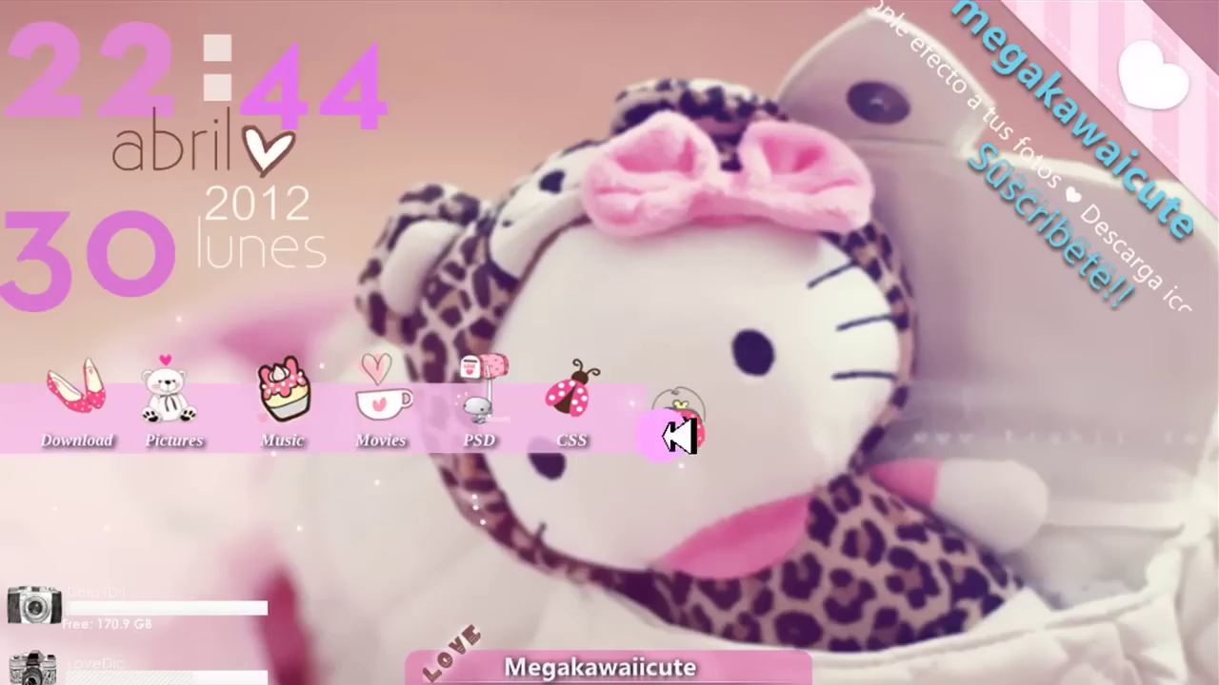
left_click(678, 433)
left_click(22, 427)
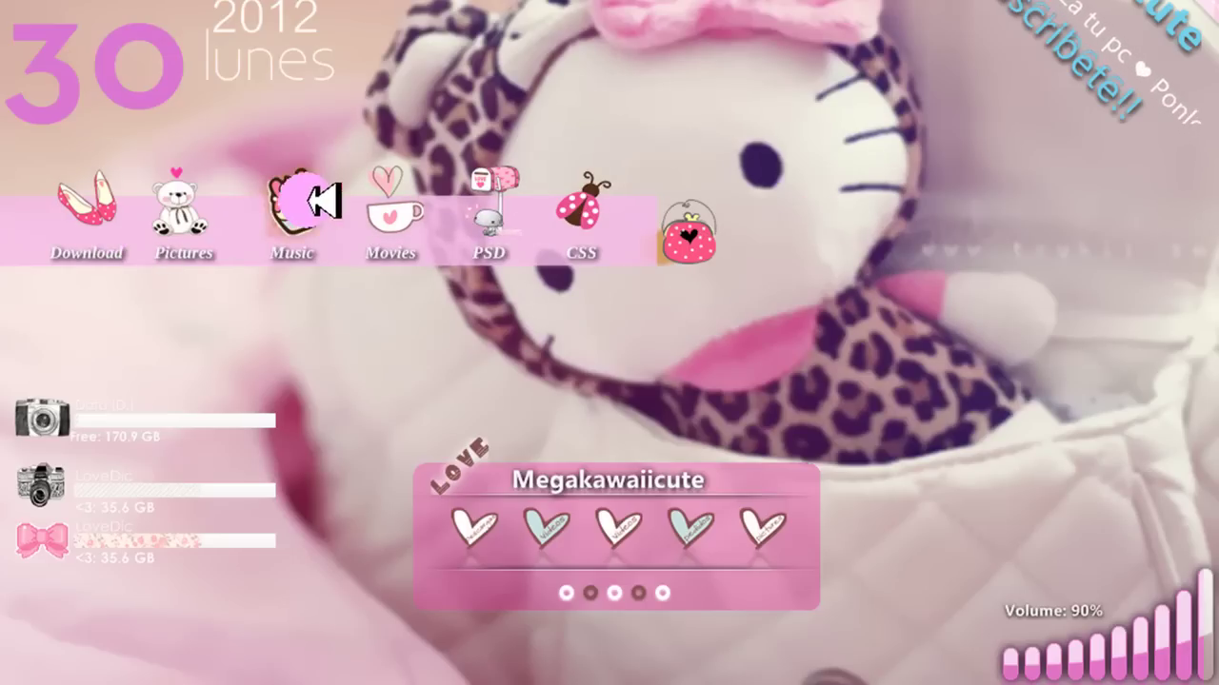
left_click(692, 228)
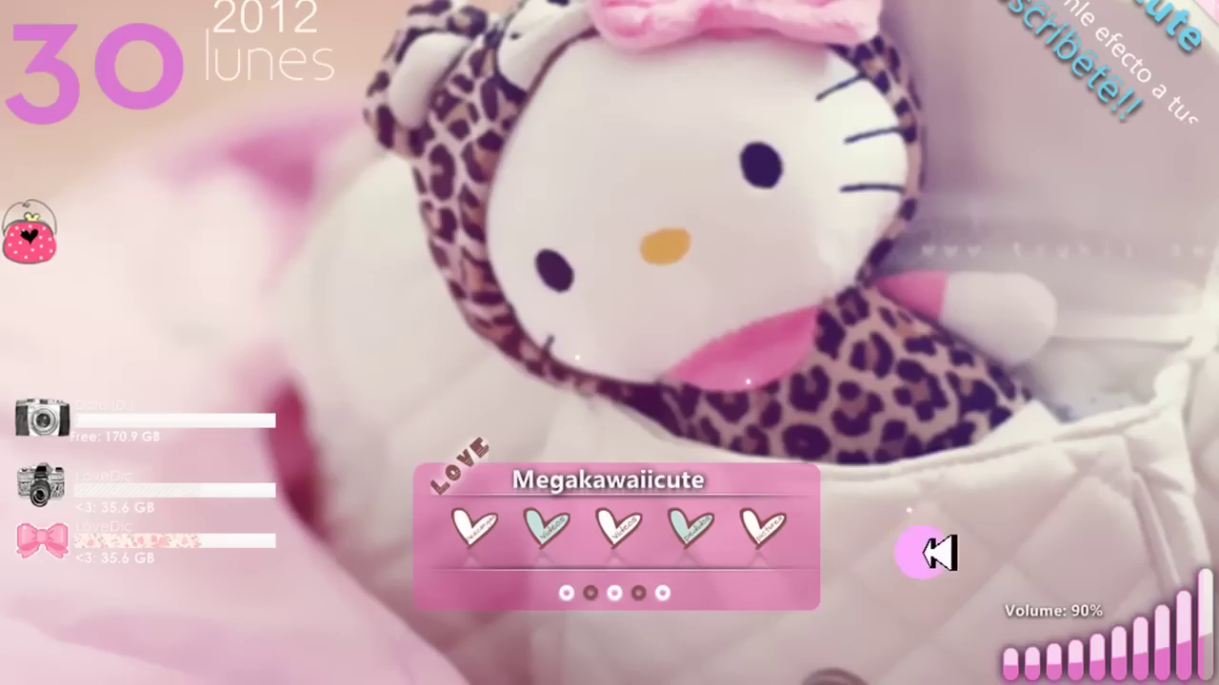
Show the hidden notification-area icons on the taskbar again
left_click(1008, 681)
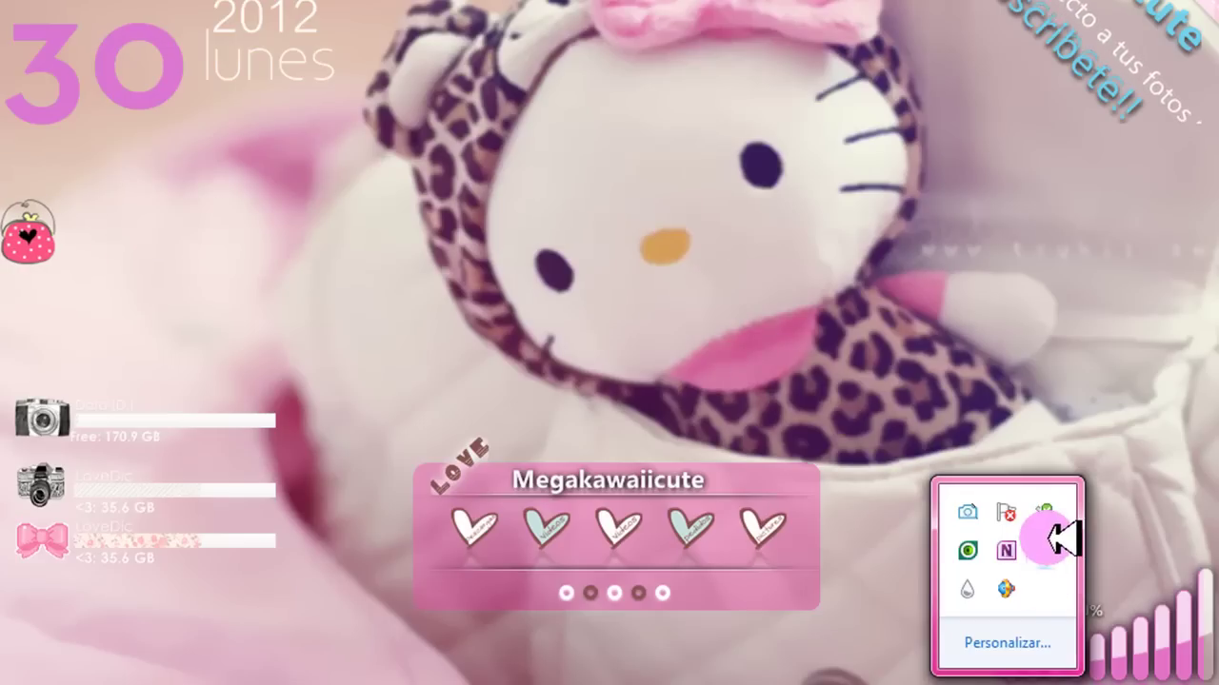